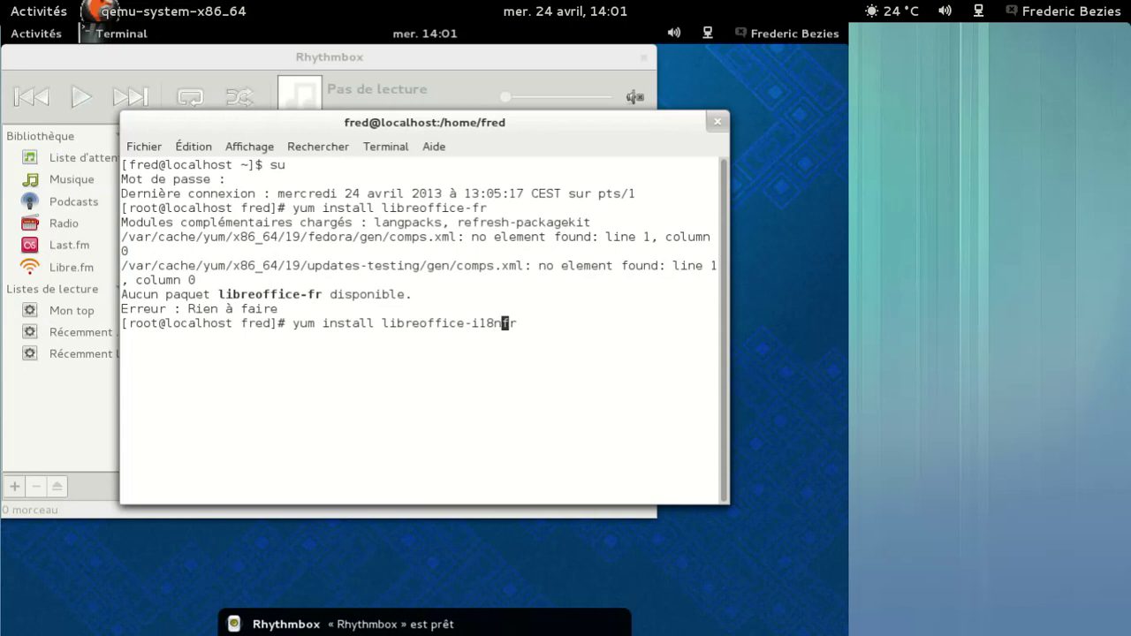
Step: Try to install the French LibreOffice translation with yum as libreoffice-i18n-fr, and again as libreoffice-l10n-fr
{"action": "key", "text": "Delete"}
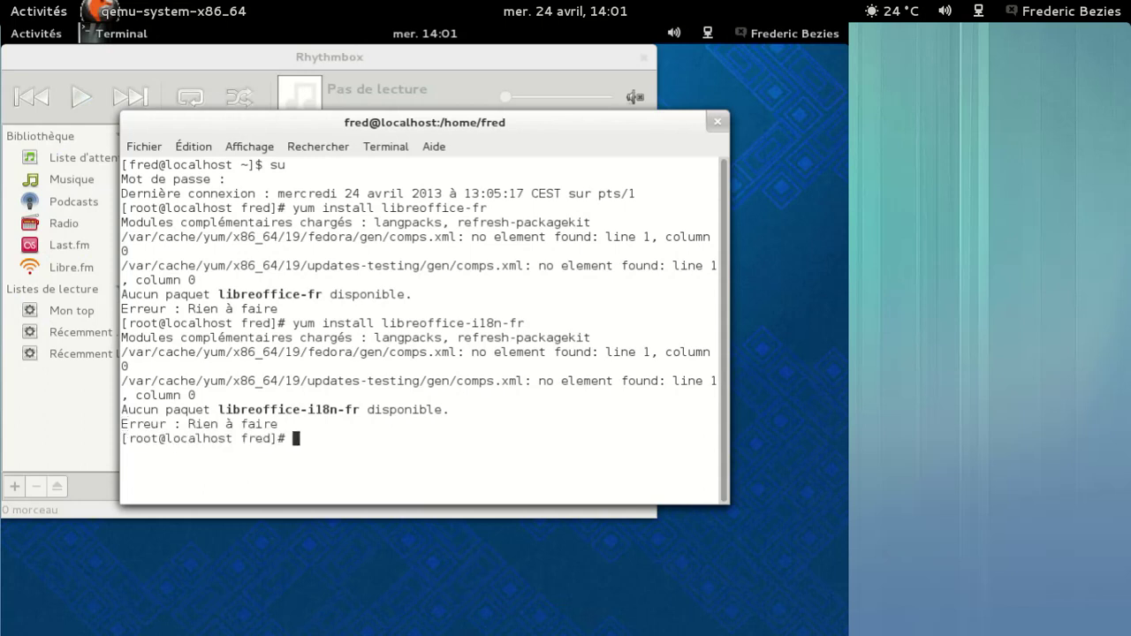
{"action": "key", "text": "Up"}
{"action": "key", "text": "Left"}
{"action": "key", "text": "Left"}
{"action": "key", "text": "Left"}
{"action": "key", "text": "Left"}
{"action": "key", "text": "BackSpace"}
{"action": "key", "text": "BackSpace"}
{"action": "key", "text": "BackSpace"}
{"action": "type", "text": "l10"}
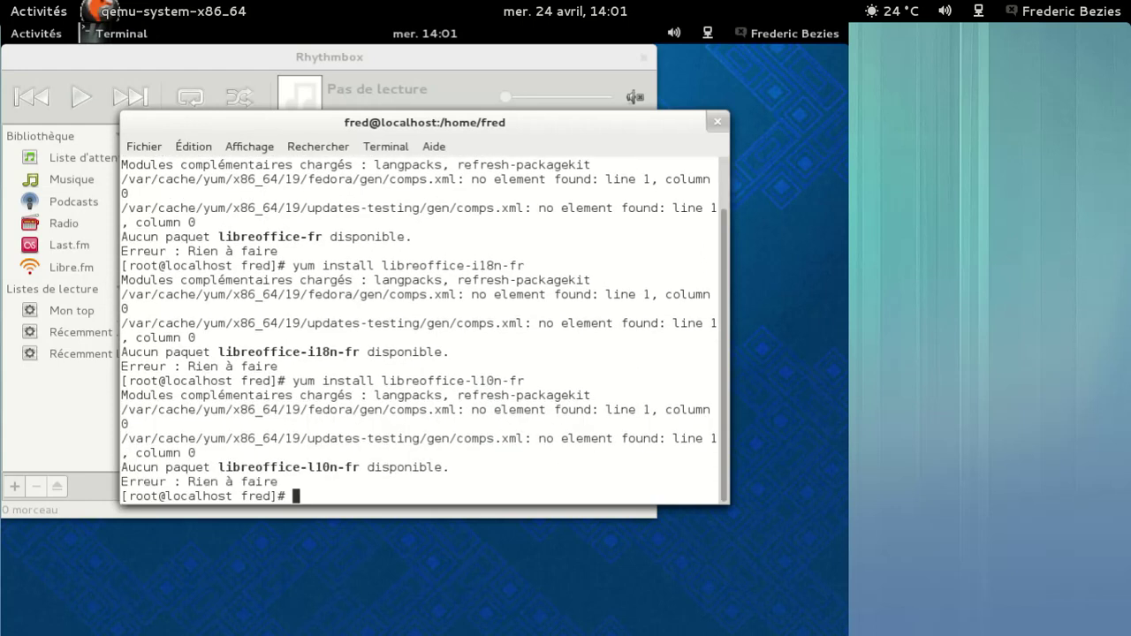
Step: Search the yum packages for libreoffice with the output paged through more, and quit the pager after the first page
{"action": "key", "text": "Up"}
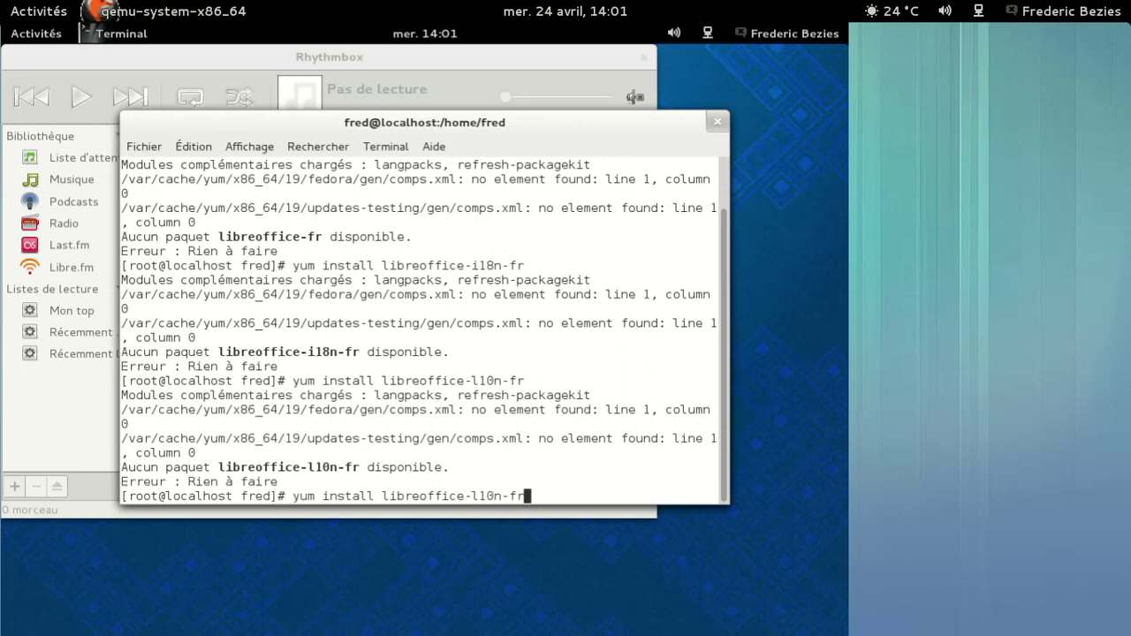
{"action": "key", "text": "BackSpace"}
{"action": "key", "text": "BackSpace"}
{"action": "key", "text": "BackSpace"}
{"action": "key", "text": "BackSpace"}
{"action": "key", "text": "BackSpace"}
{"action": "key", "text": "BackSpace"}
{"action": "key", "text": "BackSpace"}
{"action": "key", "text": "BackSpace"}
{"action": "key", "text": "Left"}
{"action": "key", "text": "Left"}
{"action": "key", "text": "Left"}
{"action": "key", "text": "Left"}
{"action": "key", "text": "Left"}
{"action": "key", "text": "Left"}
{"action": "key", "text": "Left"}
{"action": "key", "text": "Left"}
{"action": "key", "text": "Left"}
{"action": "key", "text": "Left"}
{"action": "key", "text": "Left"}
{"action": "key", "text": "Left"}
{"action": "key", "text": "BackSpace"}
{"action": "key", "text": "BackSpace"}
{"action": "key", "text": "BackSpace"}
{"action": "key", "text": "BackSpace"}
{"action": "key", "text": "BackSpace"}
{"action": "key", "text": "BackSpace"}
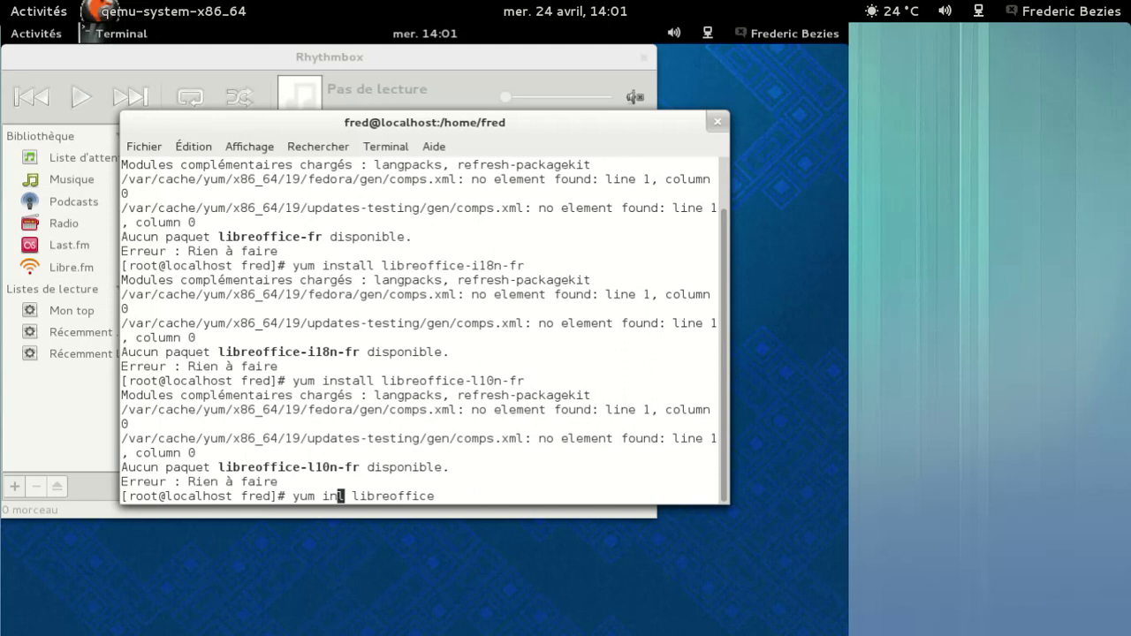
{"action": "key", "text": "Delete"}
{"action": "type", "text": "search"}
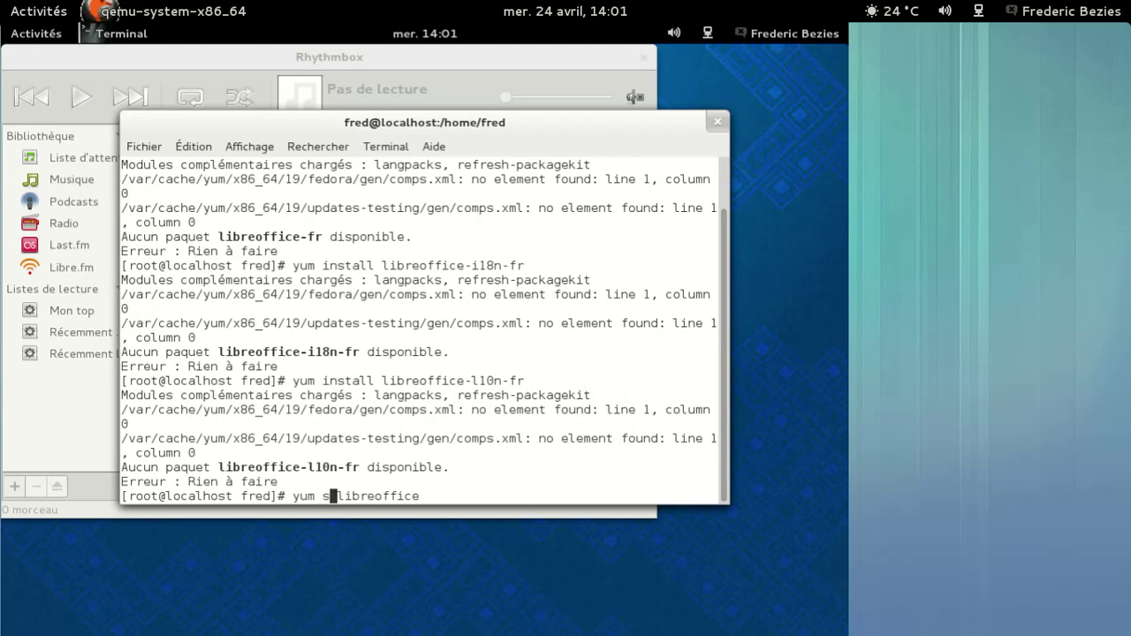
{"action": "type", "text": " libreoffice | more"}
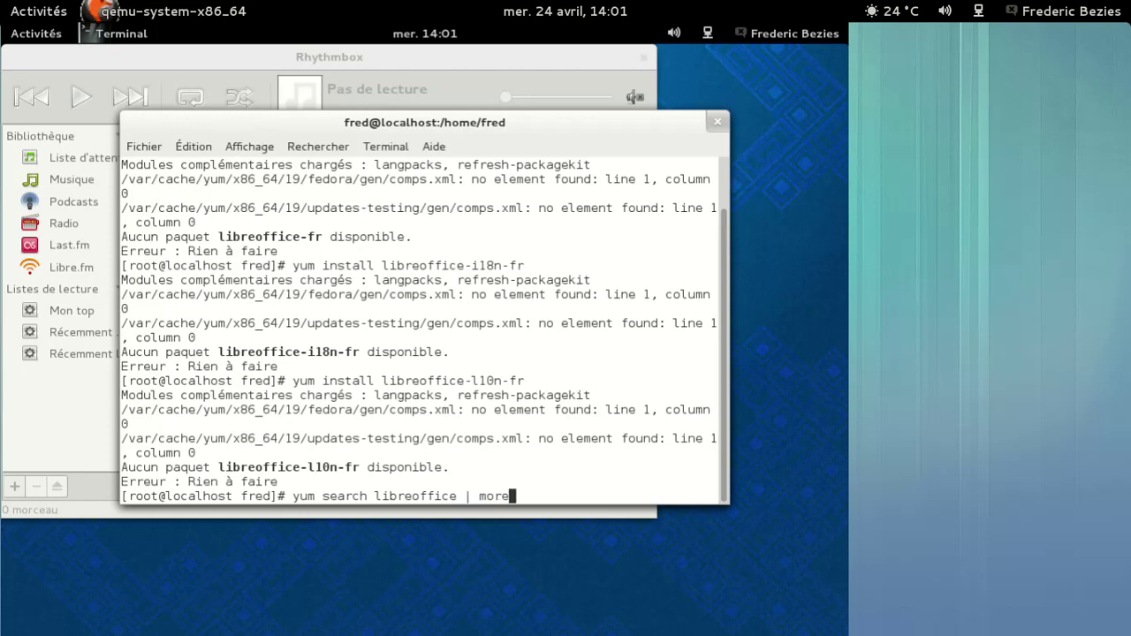
{"action": "key", "text": "Return"}
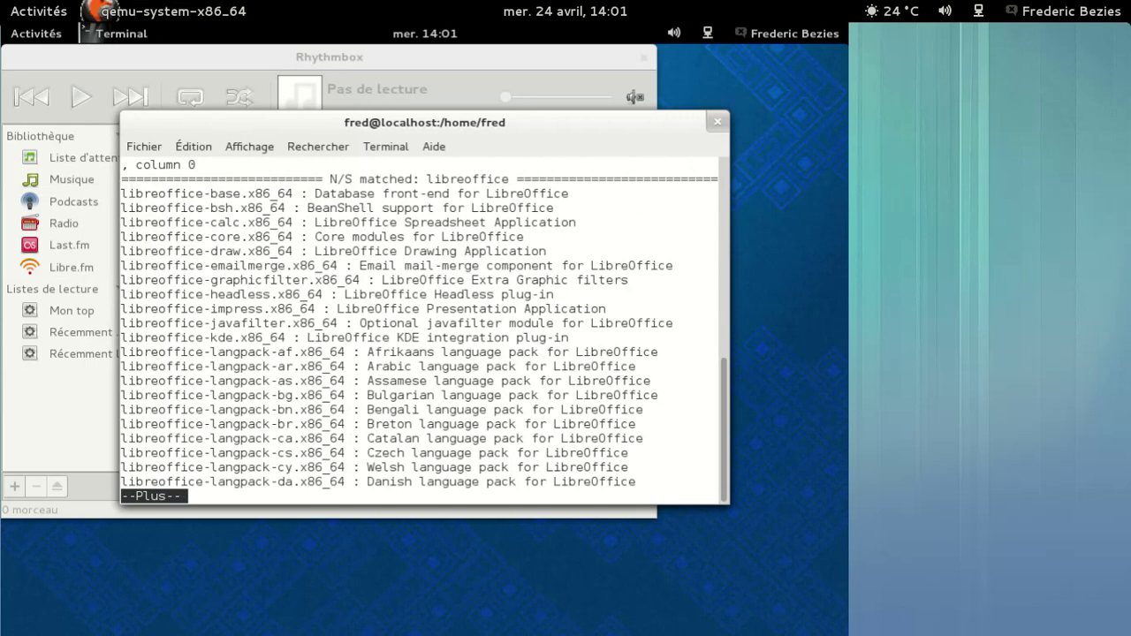
{"action": "key", "text": "q"}
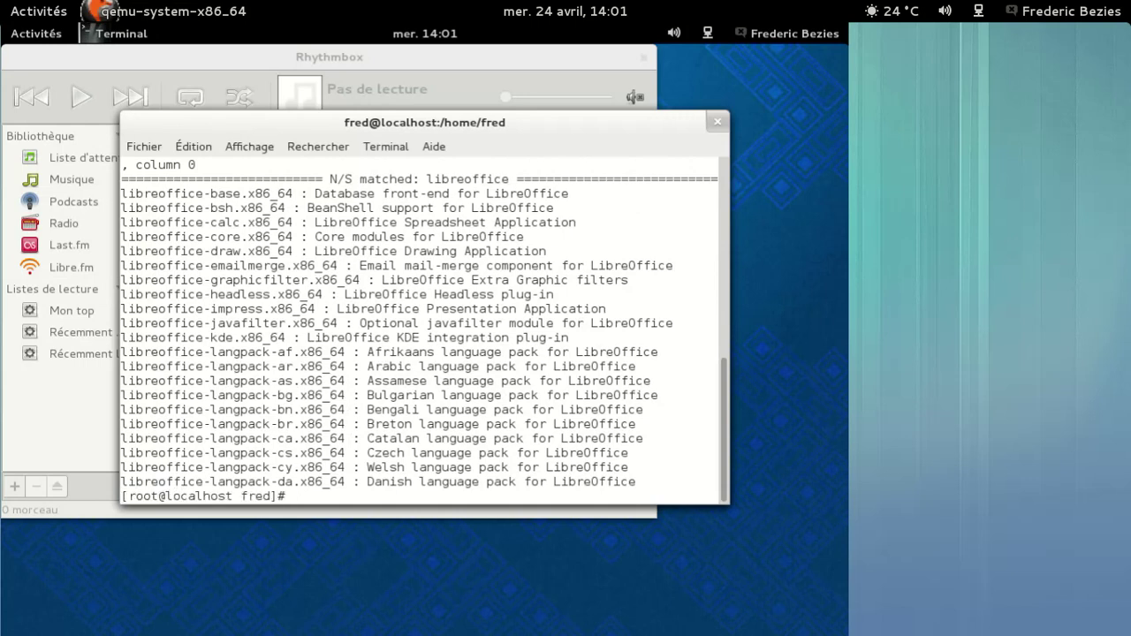
Step: Start the yum installation of the package libreoffice-langpack-fr, reusing the earlier install command
{"action": "key", "text": "Up"}
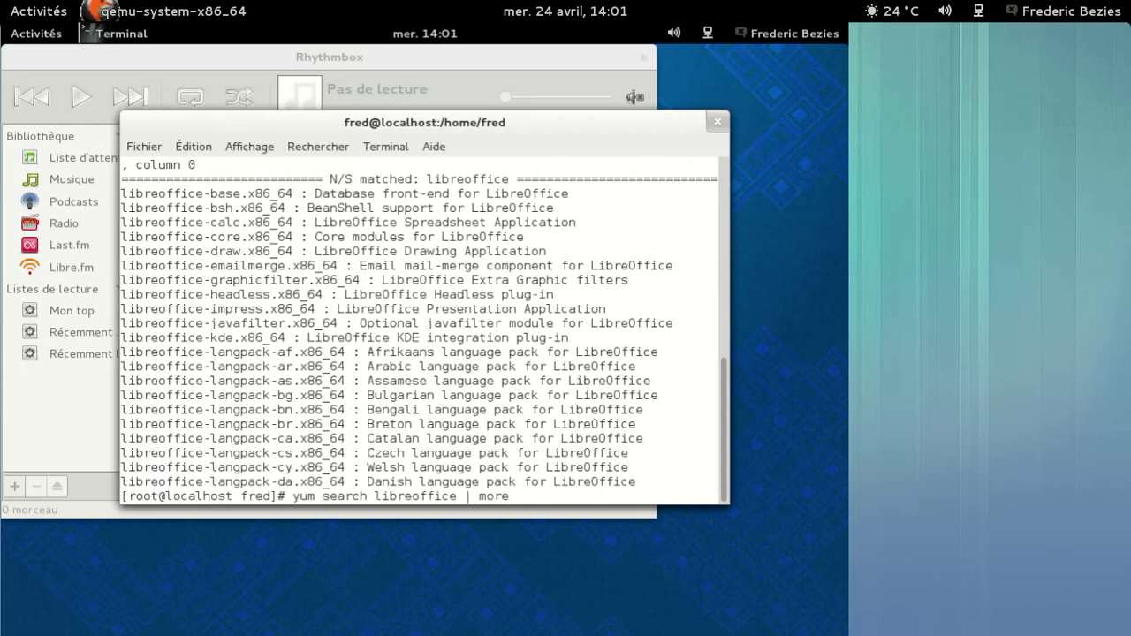
{"action": "key", "text": "Up"}
{"action": "key", "text": "BackSpace"}
{"action": "key", "text": "BackSpace"}
{"action": "key", "text": "BackSpace"}
{"action": "key", "text": "BackSpace"}
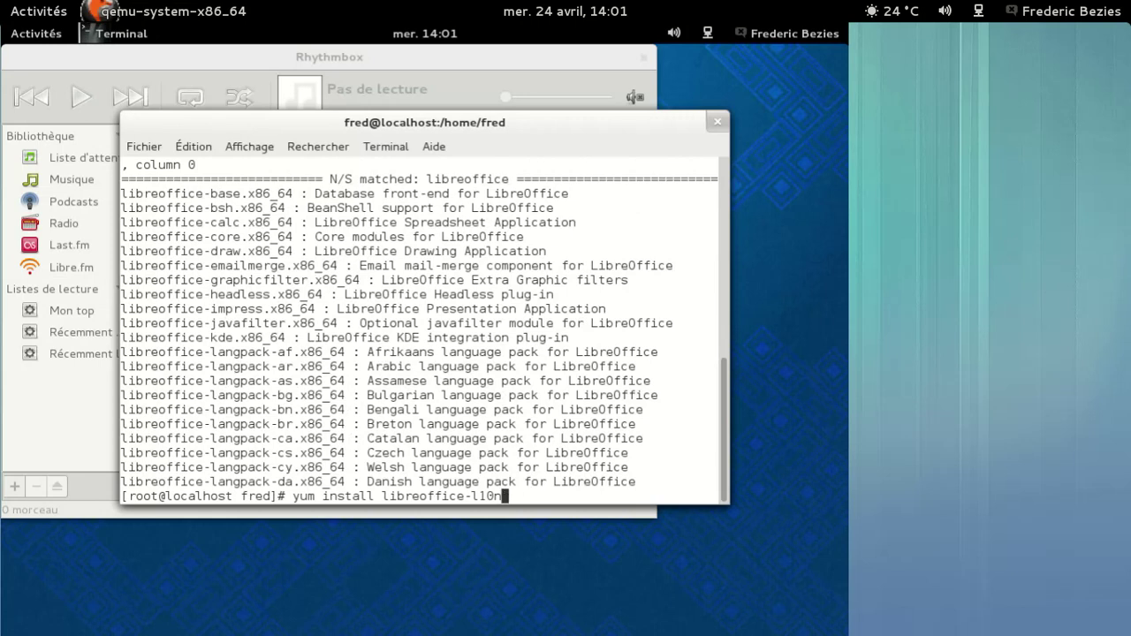
{"action": "type", "text": "angpakck-fr"}
{"action": "key", "text": "Return"}
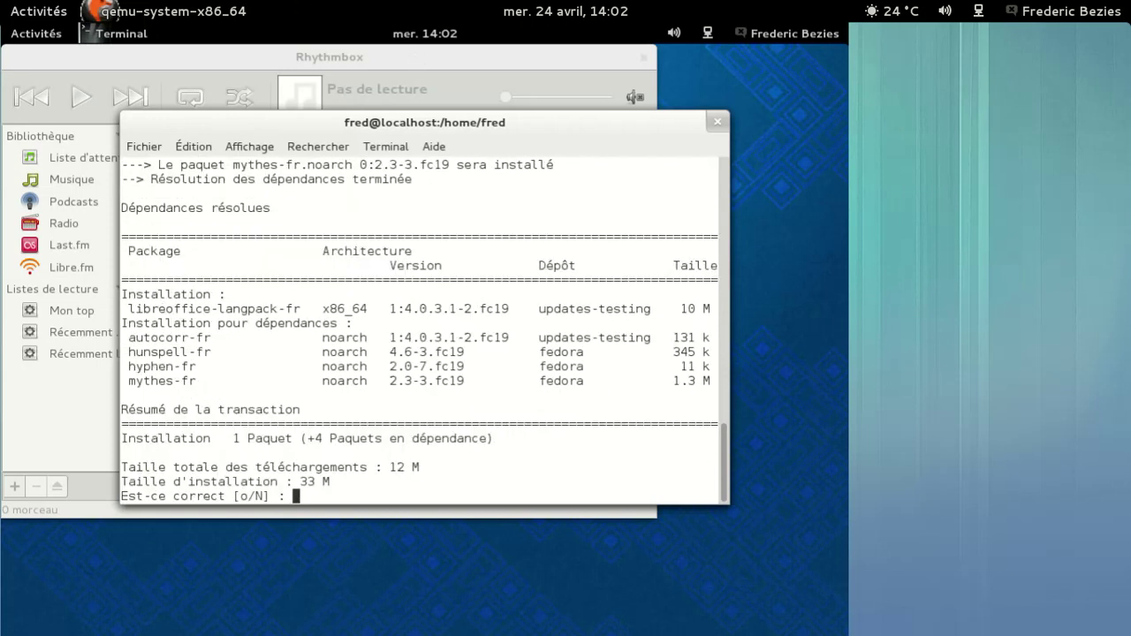
Step: Check the Rhythmbox version in its about information and close Rhythmbox
{"action": "left_click", "coordinate": [415, 60]}
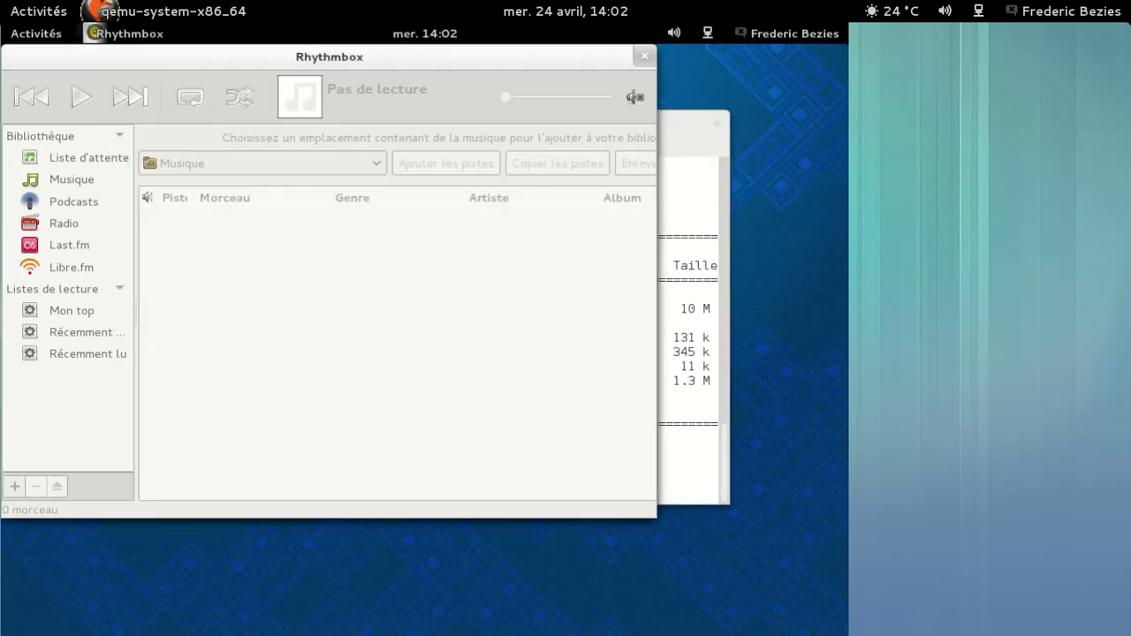
{"action": "left_click", "coordinate": [149, 31]}
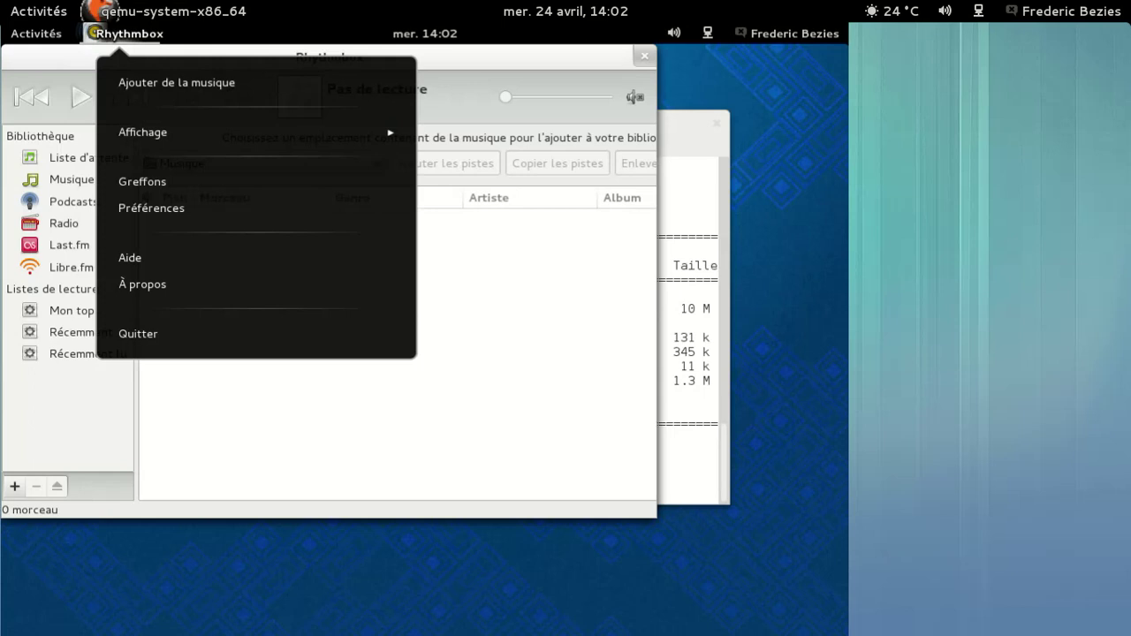
{"action": "left_click", "coordinate": [162, 286]}
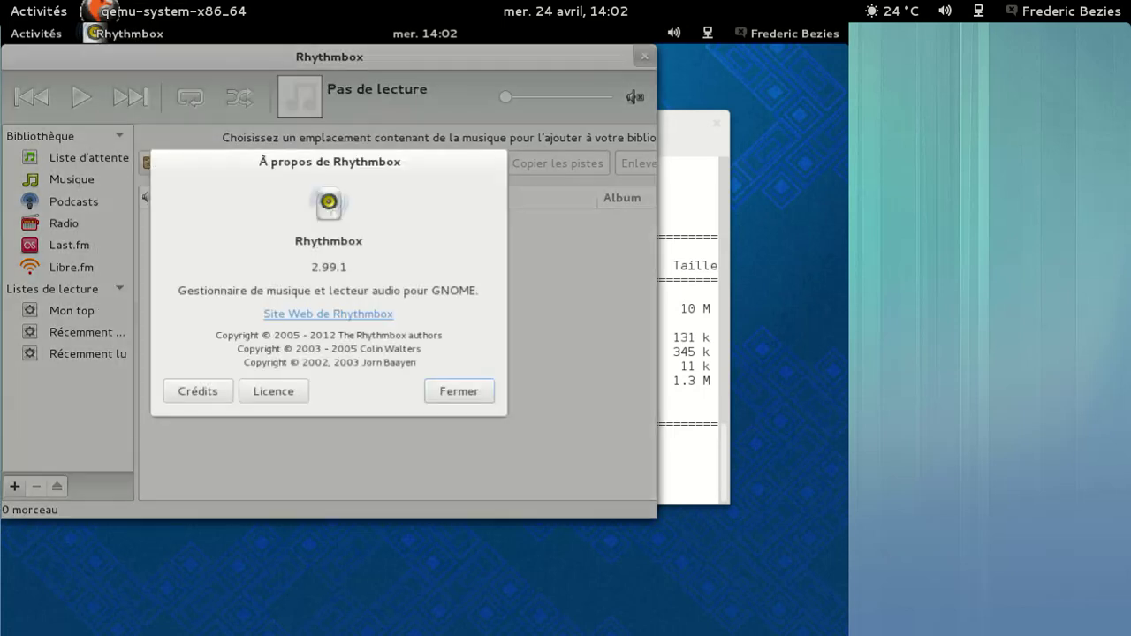
{"action": "left_click", "coordinate": [458, 394]}
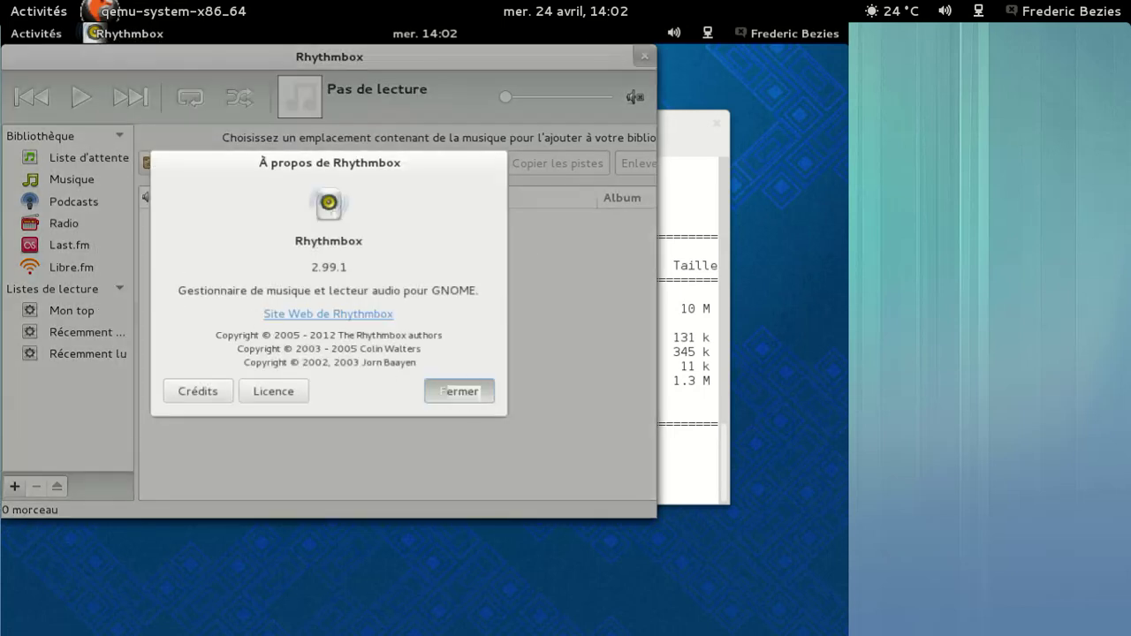
{"action": "left_click", "coordinate": [644, 56]}
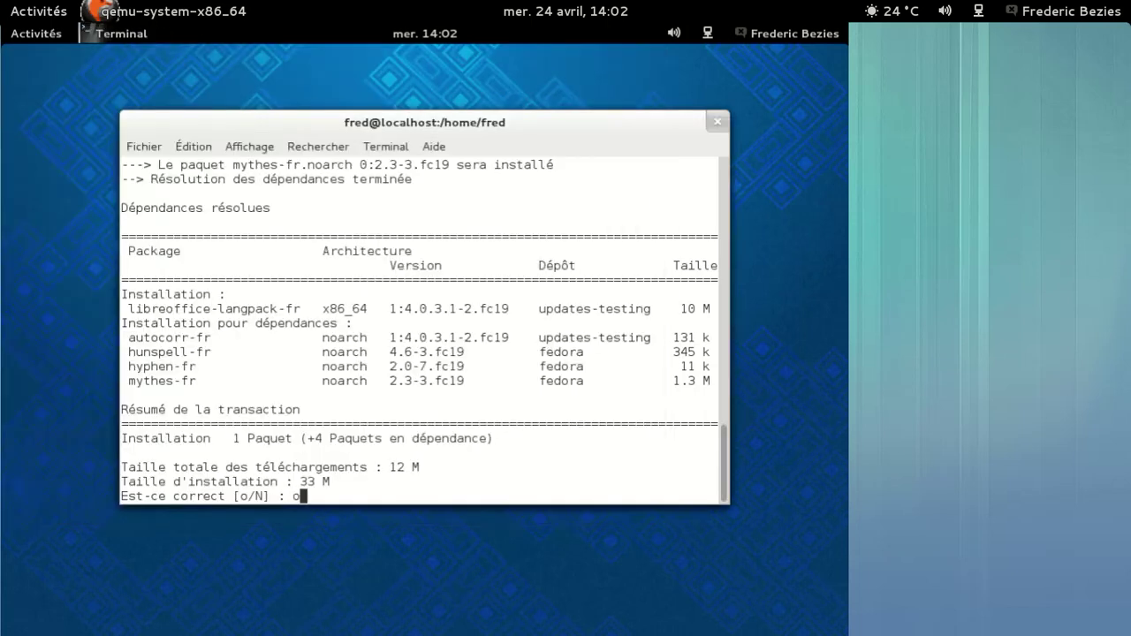
Step: Accept the proposed installation of libreoffice-langpack-fr and its dependencies in the terminal
{"action": "type", "text": "o"}
{"action": "key", "text": "Return"}
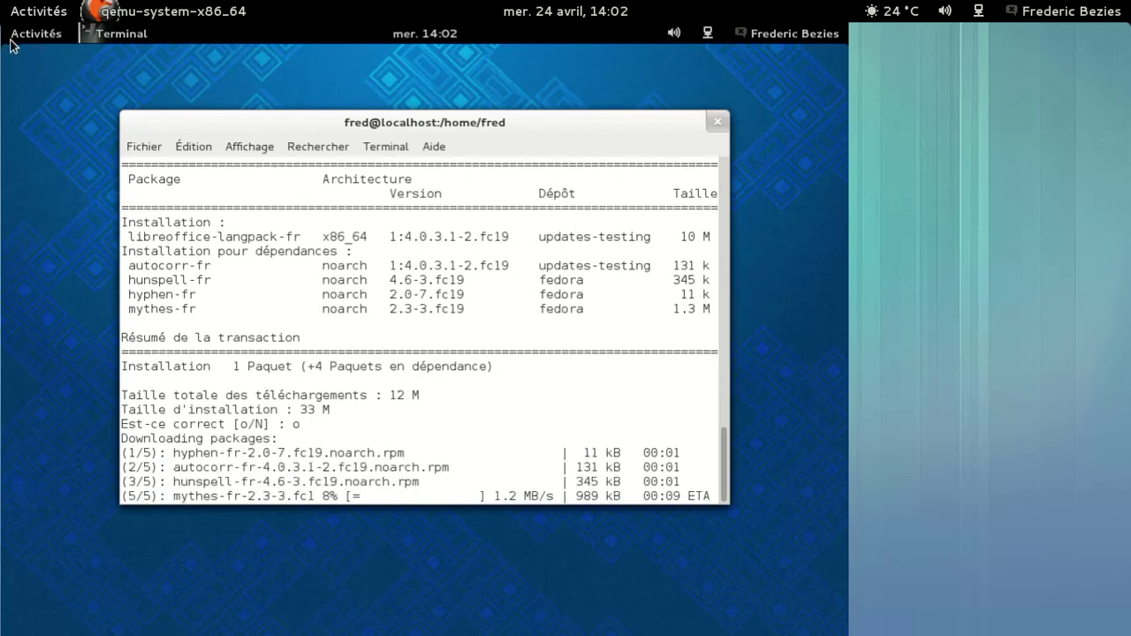
Step: Open the Fichiers file manager, check its version in the about information, and close it
{"action": "key", "text": "super"}
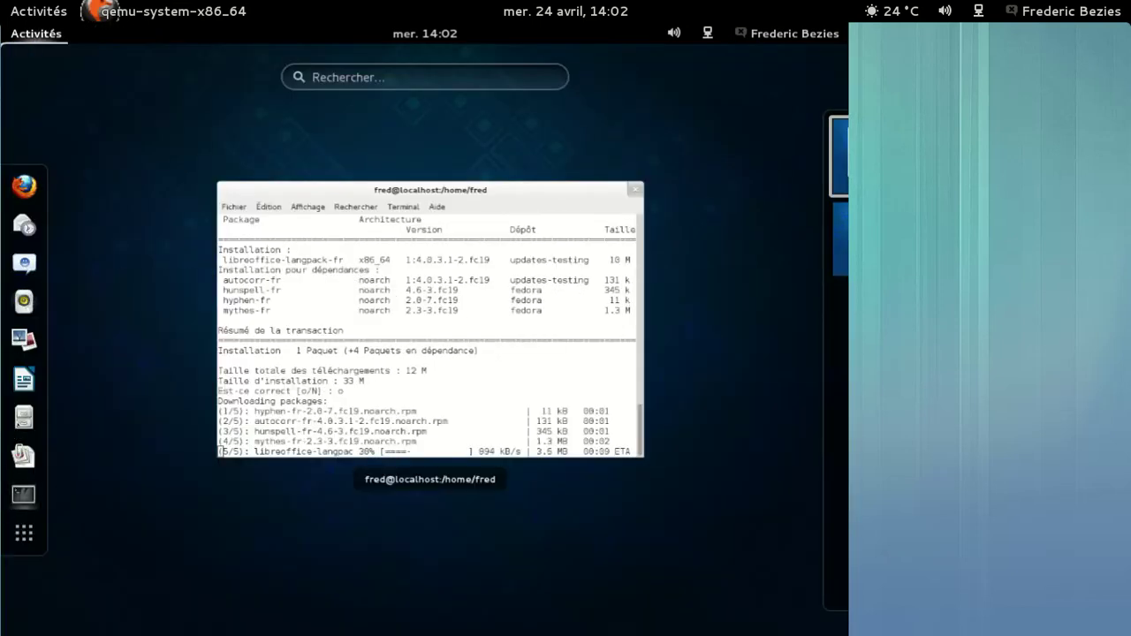
{"action": "left_click", "coordinate": [24, 417]}
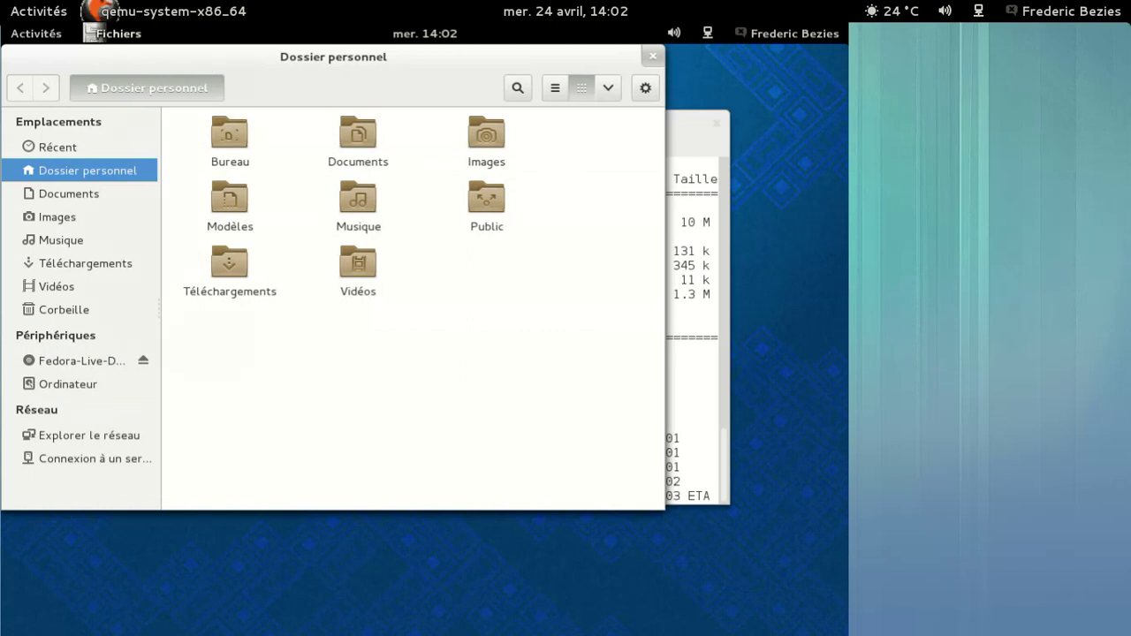
{"action": "left_click", "coordinate": [117, 34]}
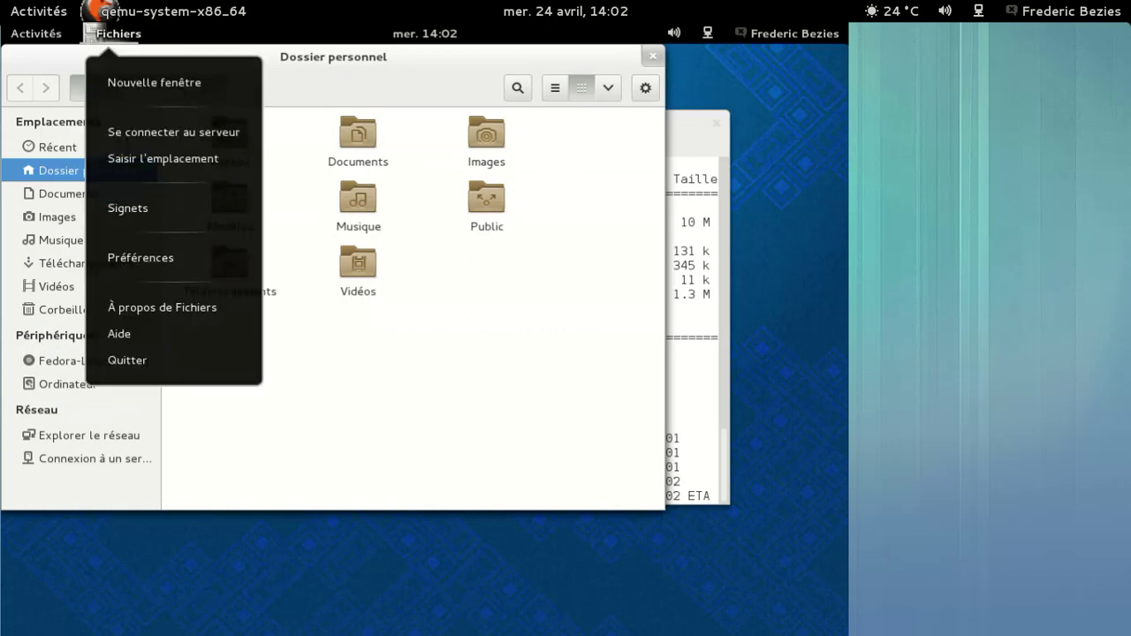
{"action": "left_click", "coordinate": [148, 307]}
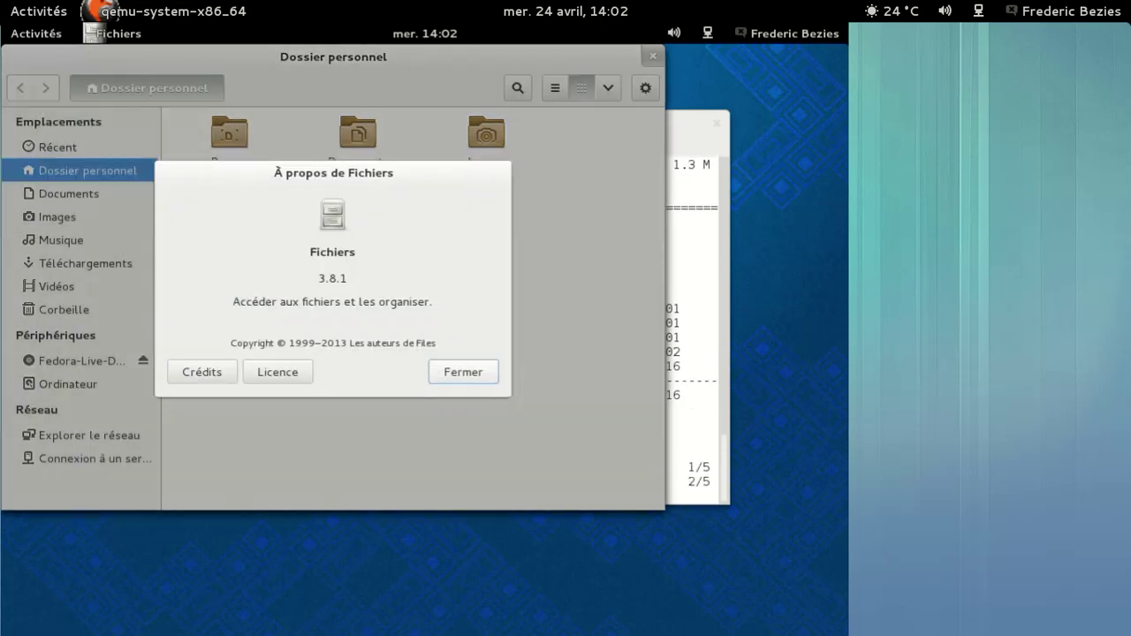
{"action": "left_click", "coordinate": [463, 372]}
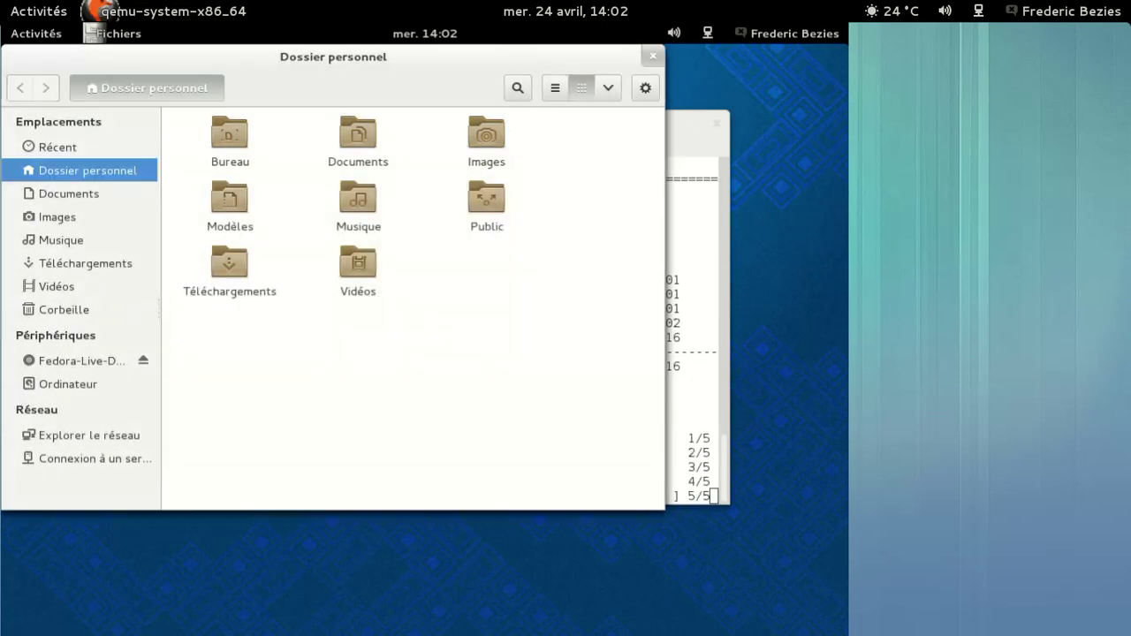
{"action": "key", "text": "ctrl+w"}
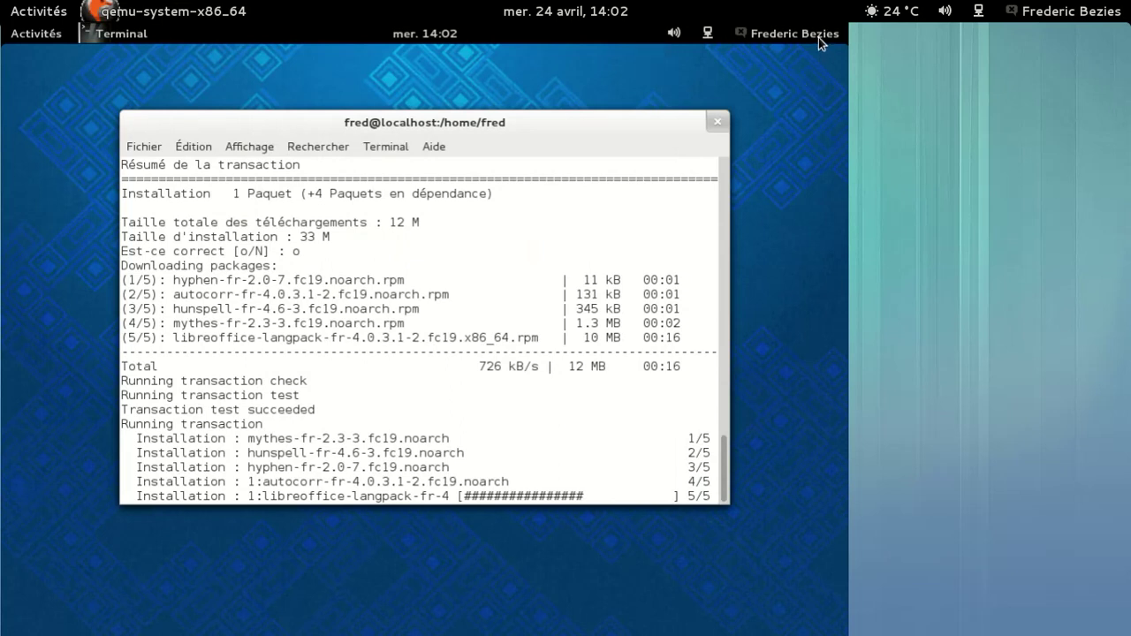
Step: Examine the system overview under Détails in the system settings and close the settings
{"action": "left_click", "coordinate": [821, 37]}
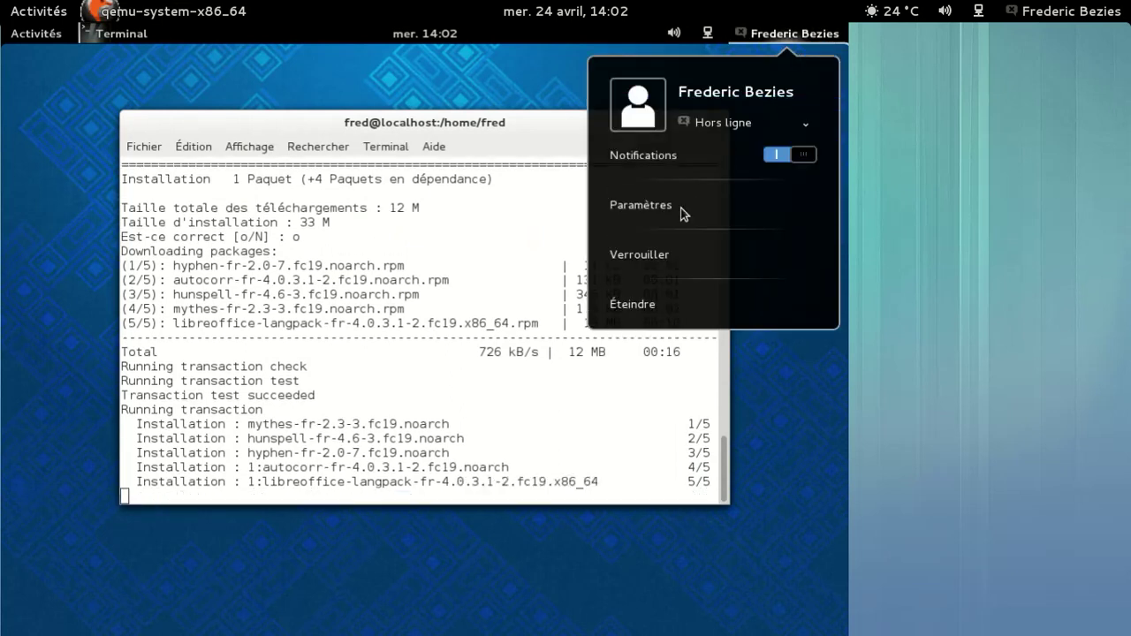
{"action": "left_click", "coordinate": [682, 208]}
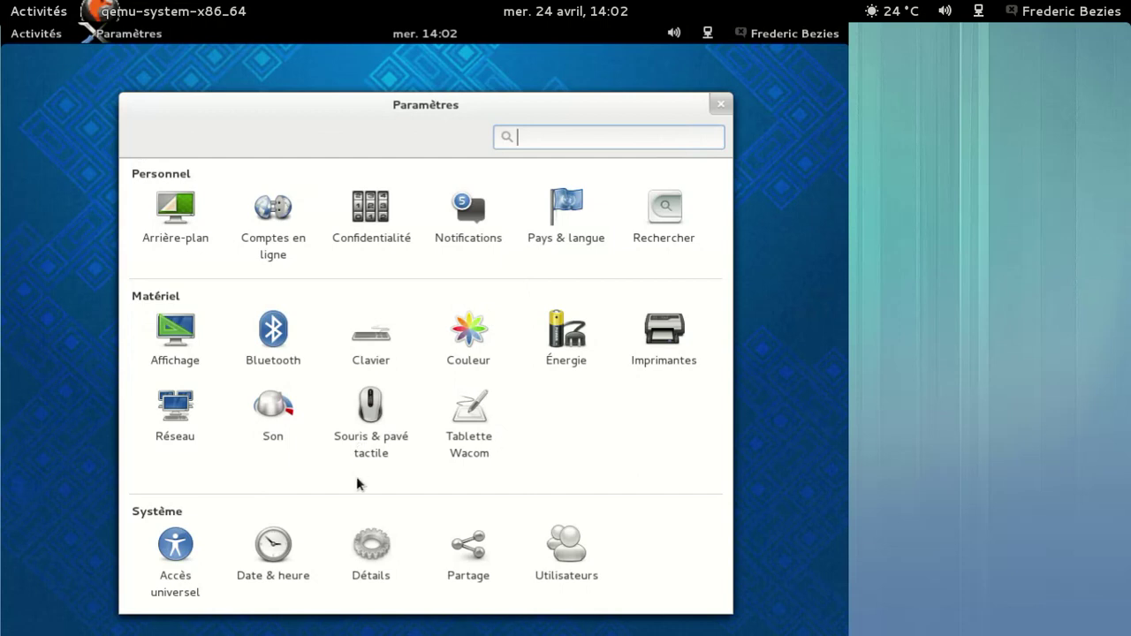
{"action": "left_click", "coordinate": [385, 544]}
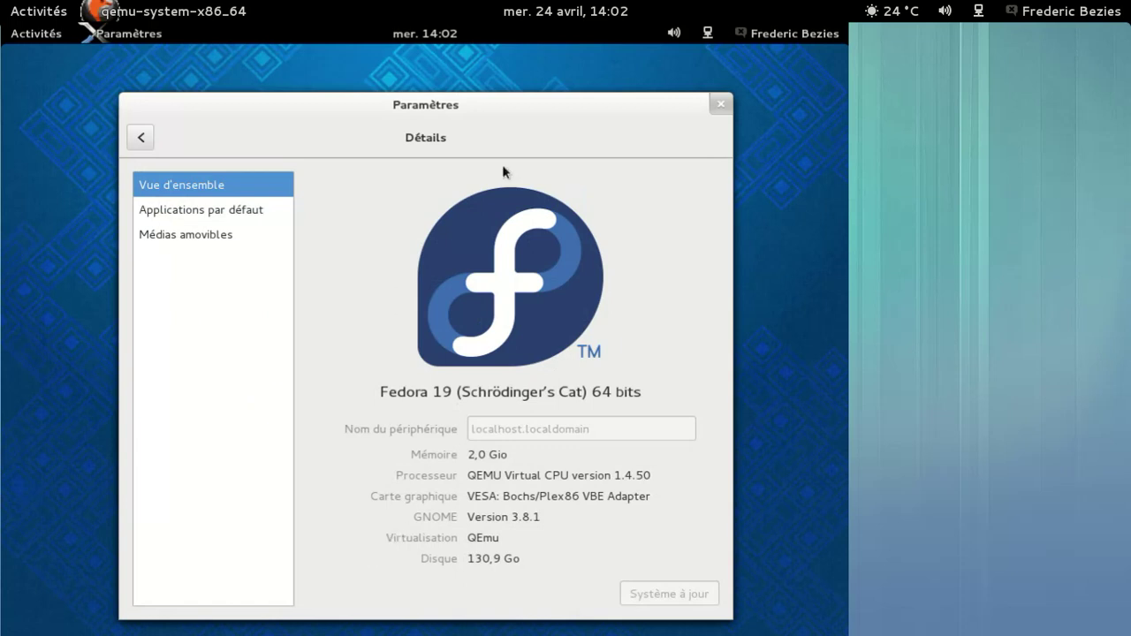
{"action": "left_click", "coordinate": [141, 138]}
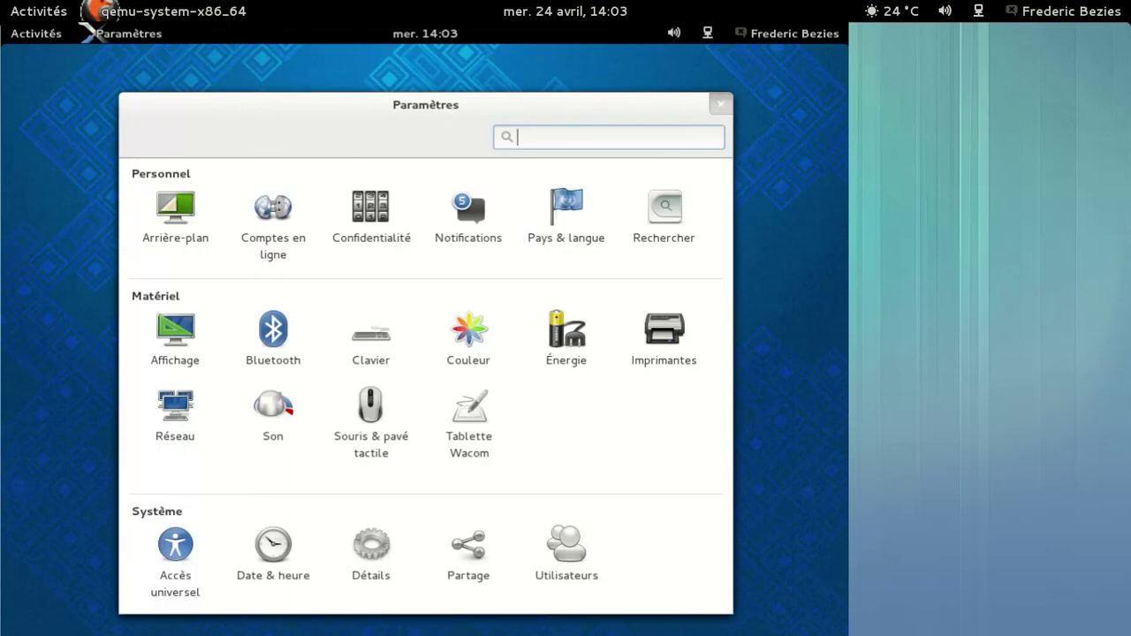
{"action": "left_click", "coordinate": [723, 104]}
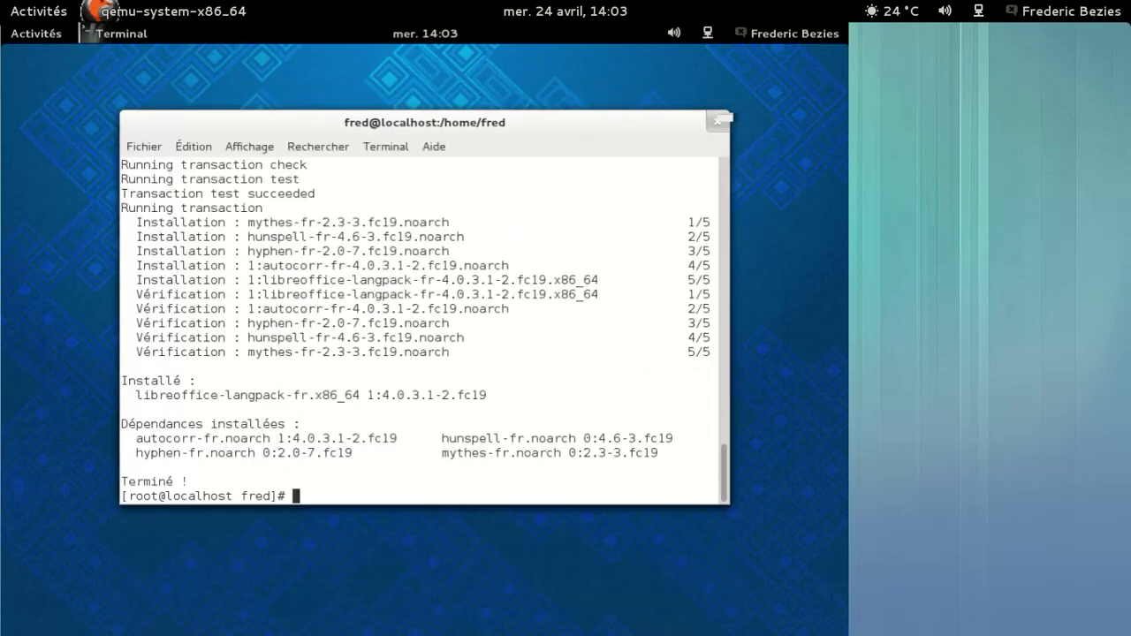
Step: Launch LibreOffice Writer and leave the root session in the terminal with exit
{"action": "left_click", "coordinate": [31, 36]}
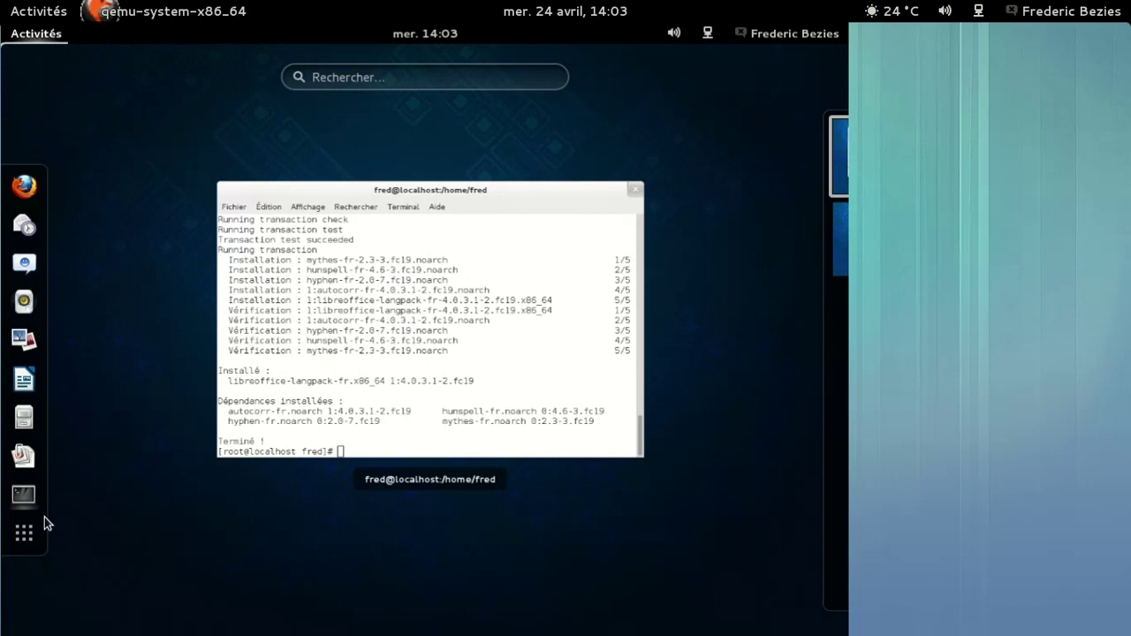
{"action": "left_click", "coordinate": [27, 380]}
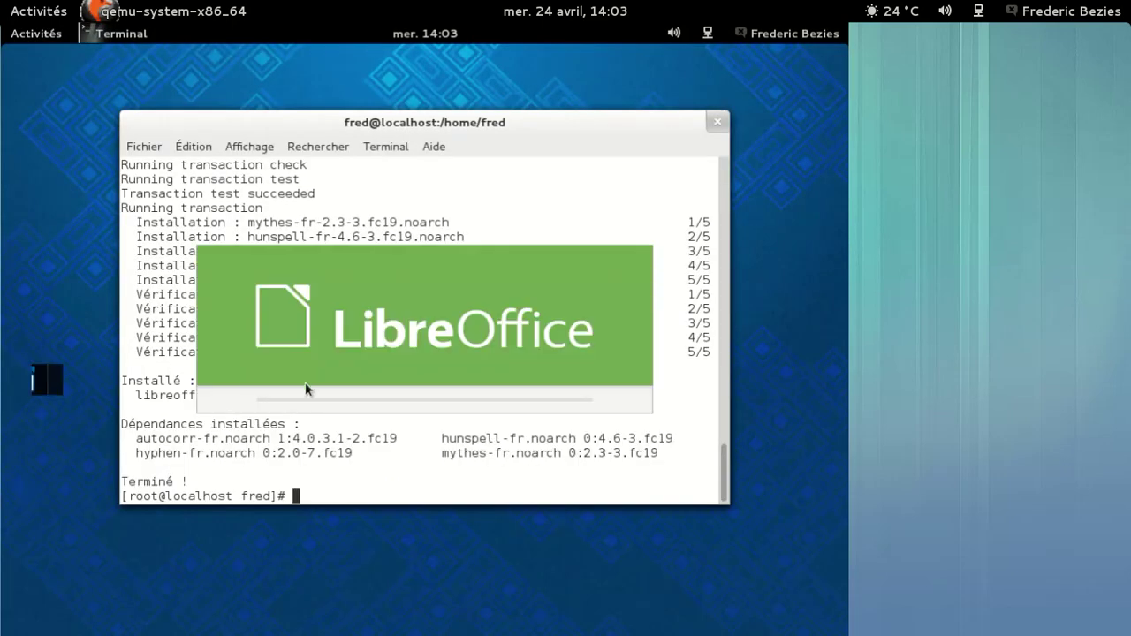
{"action": "type", "text": "exit"}
{"action": "key", "text": "Return"}
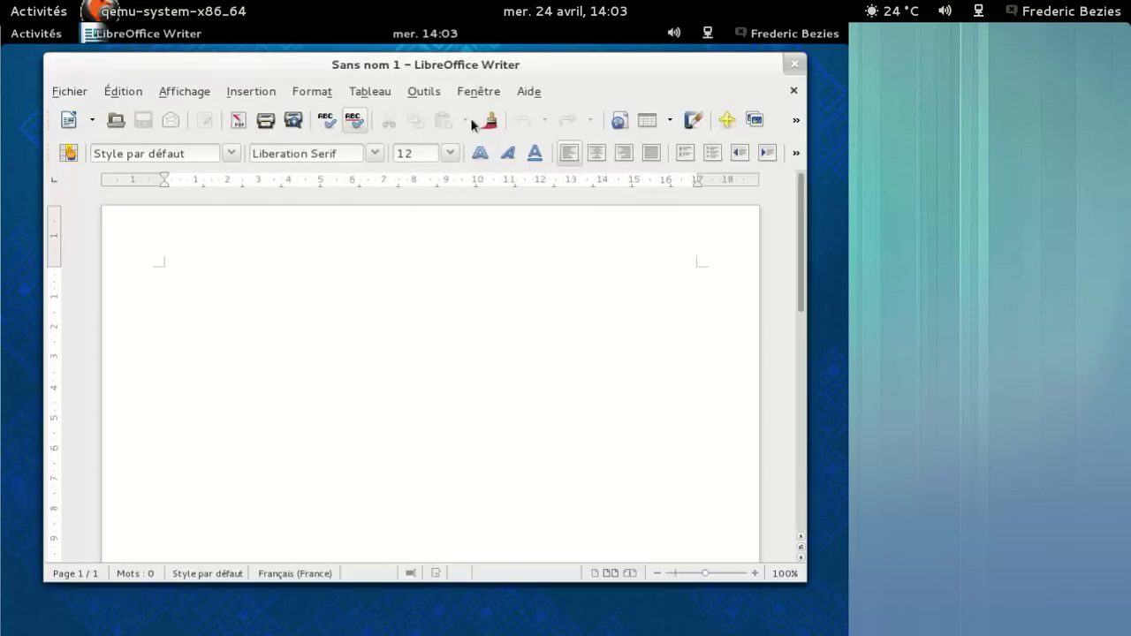
Step: Check the LibreOffice version in Writer's about information and close Writer
{"action": "left_click", "coordinate": [530, 93]}
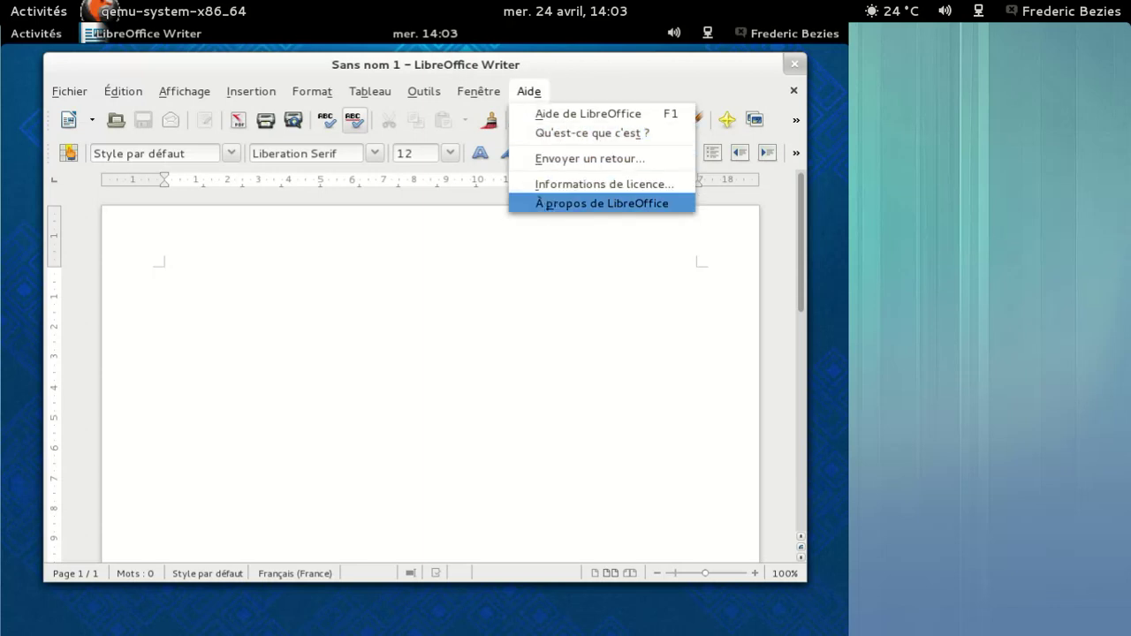
{"action": "left_click", "coordinate": [548, 204]}
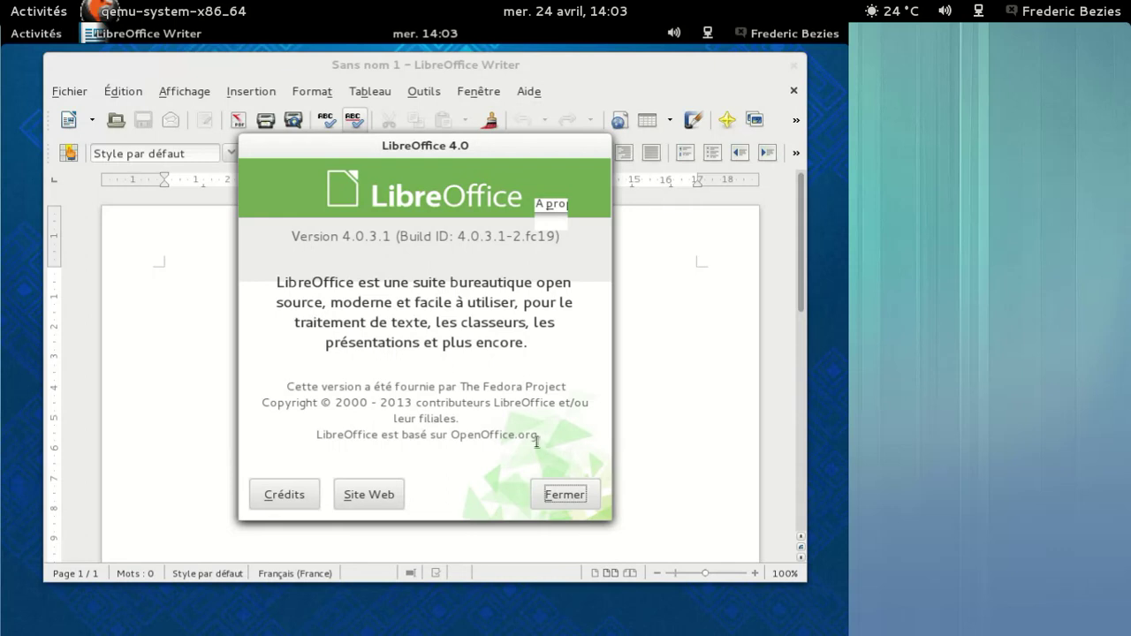
{"action": "left_click", "coordinate": [564, 493]}
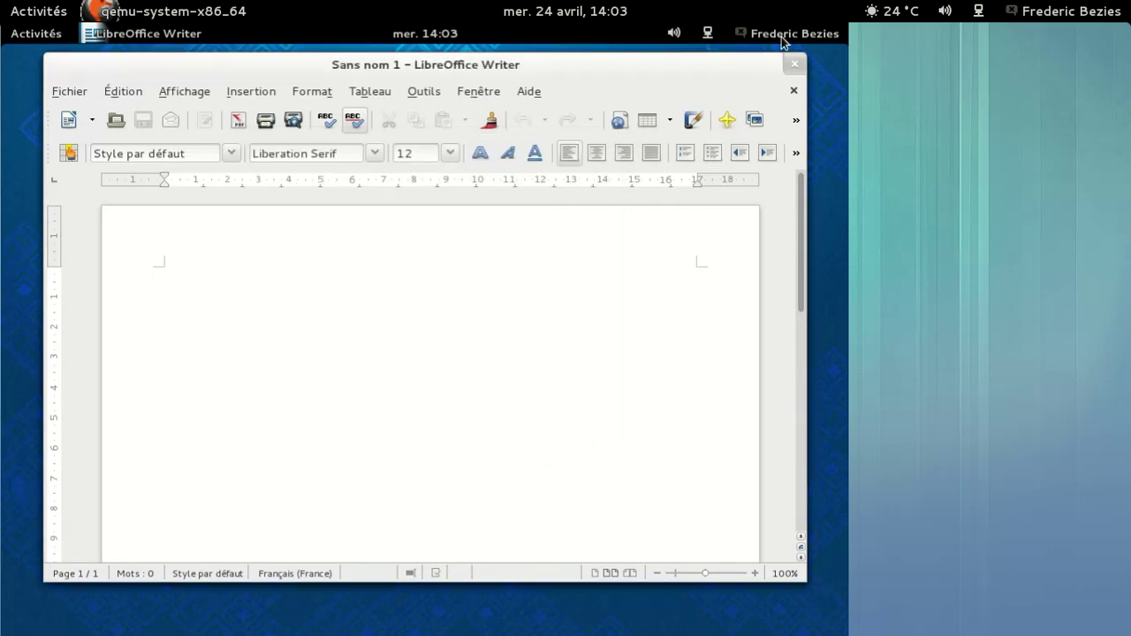
{"action": "left_click", "coordinate": [794, 63]}
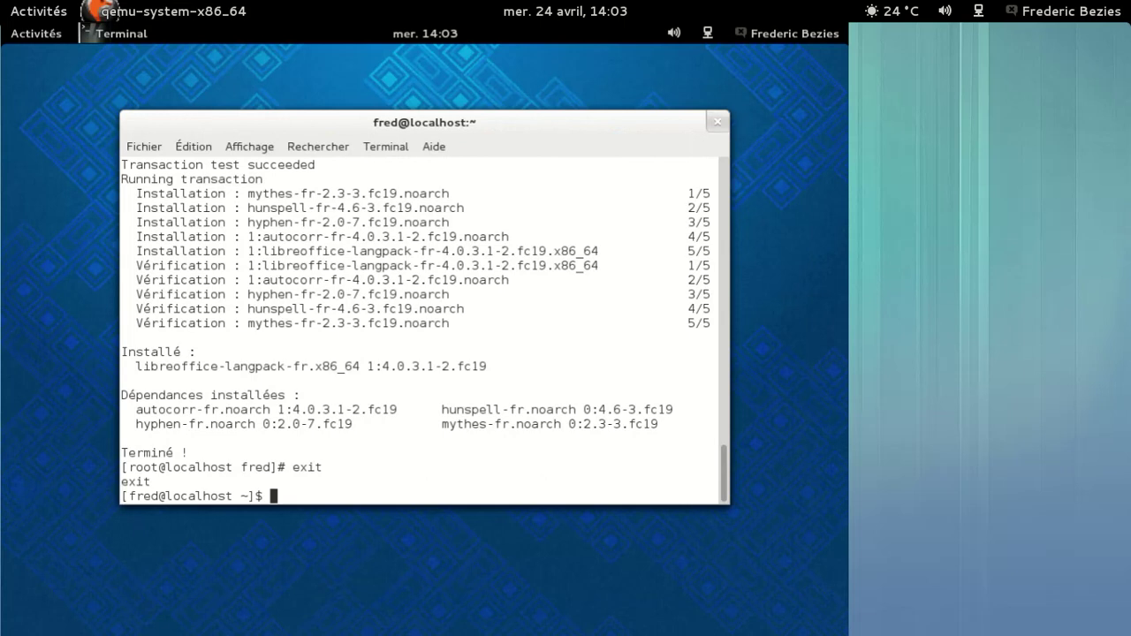
Step: Close the terminal and launch Logiciels from the list of all applications
{"action": "left_click", "coordinate": [729, 119]}
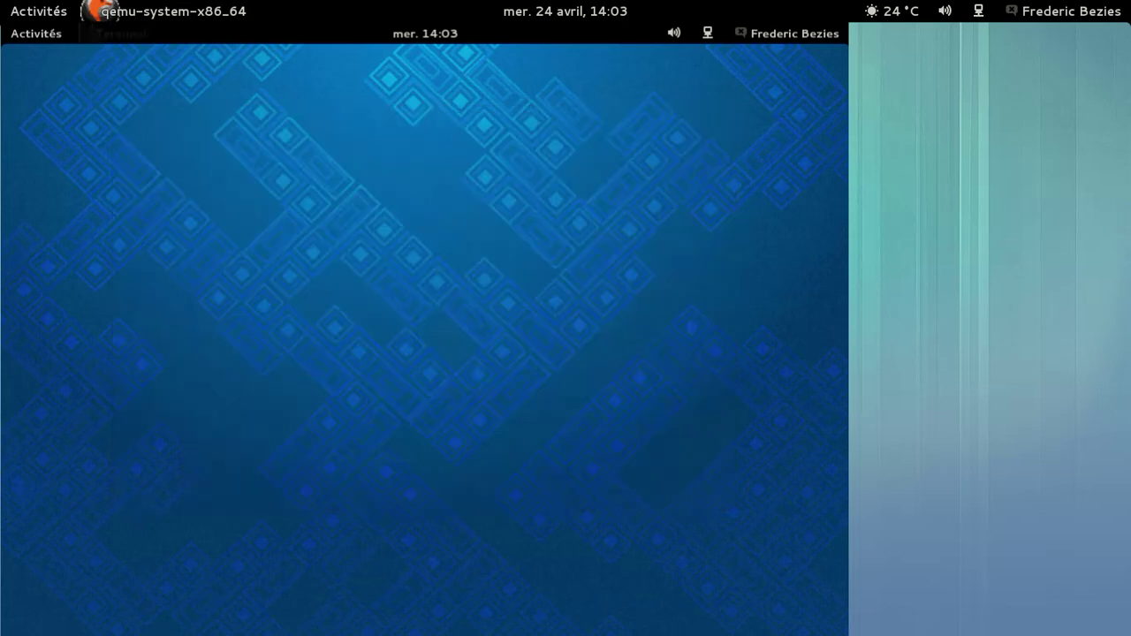
{"action": "left_click", "coordinate": [53, 34]}
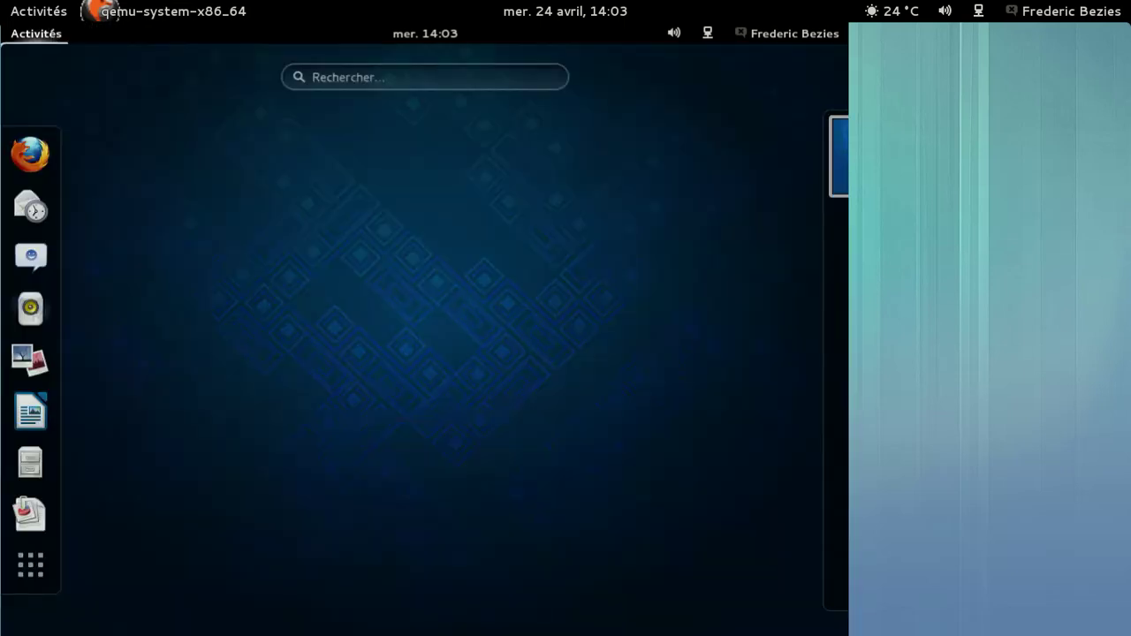
{"action": "left_click", "coordinate": [30, 565]}
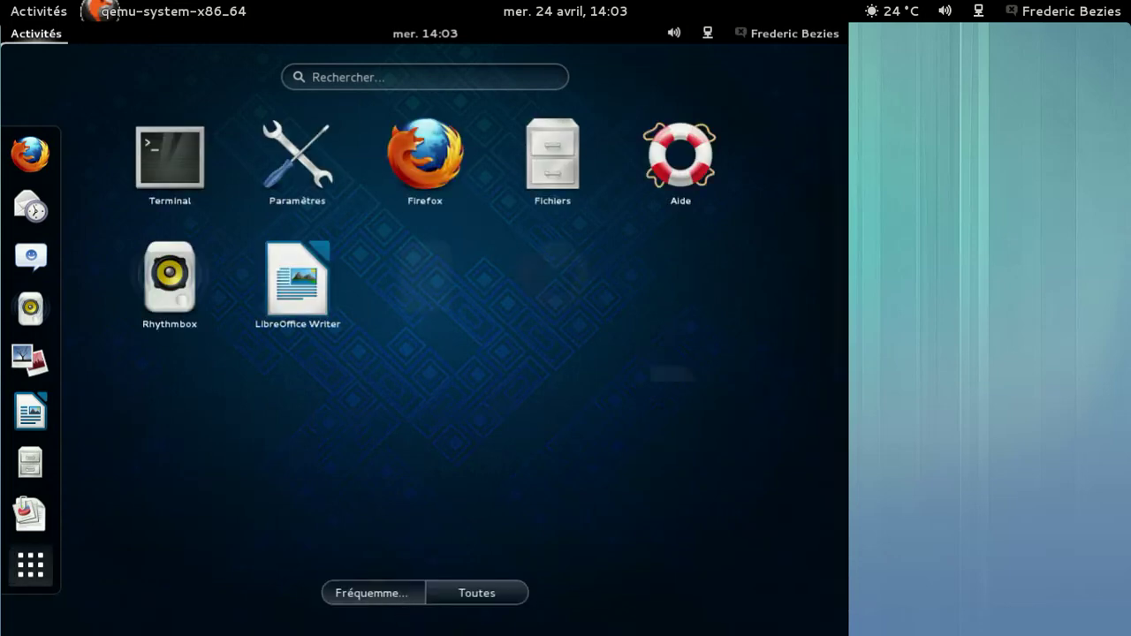
{"action": "left_click", "coordinate": [476, 593]}
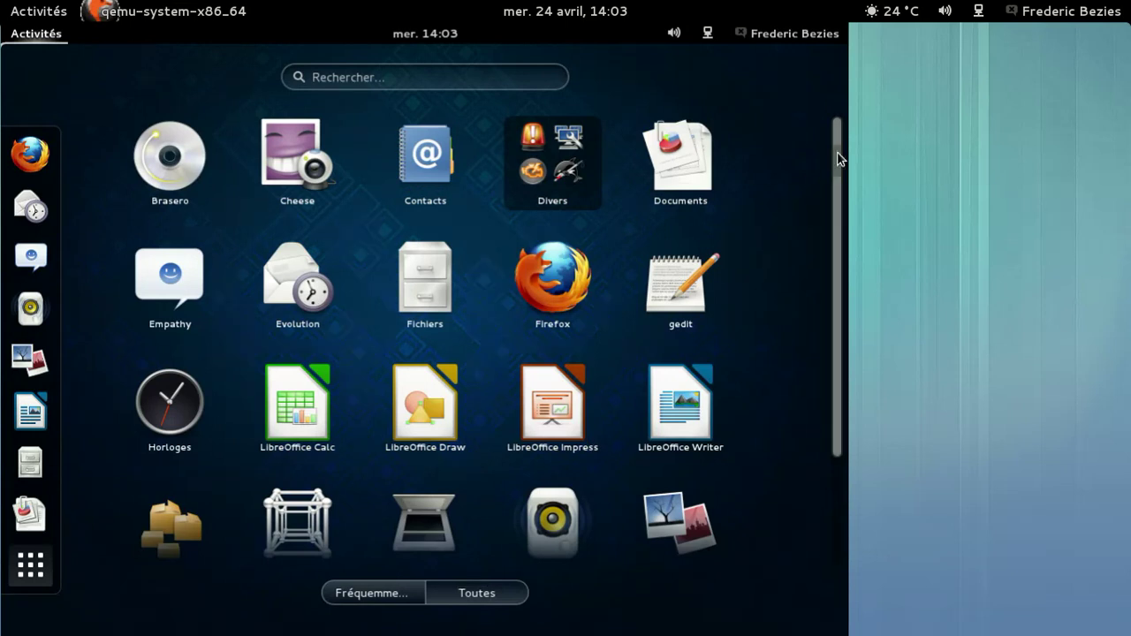
{"action": "left_click_drag", "start_coordinate": [846, 235], "coordinate": [842, 336]}
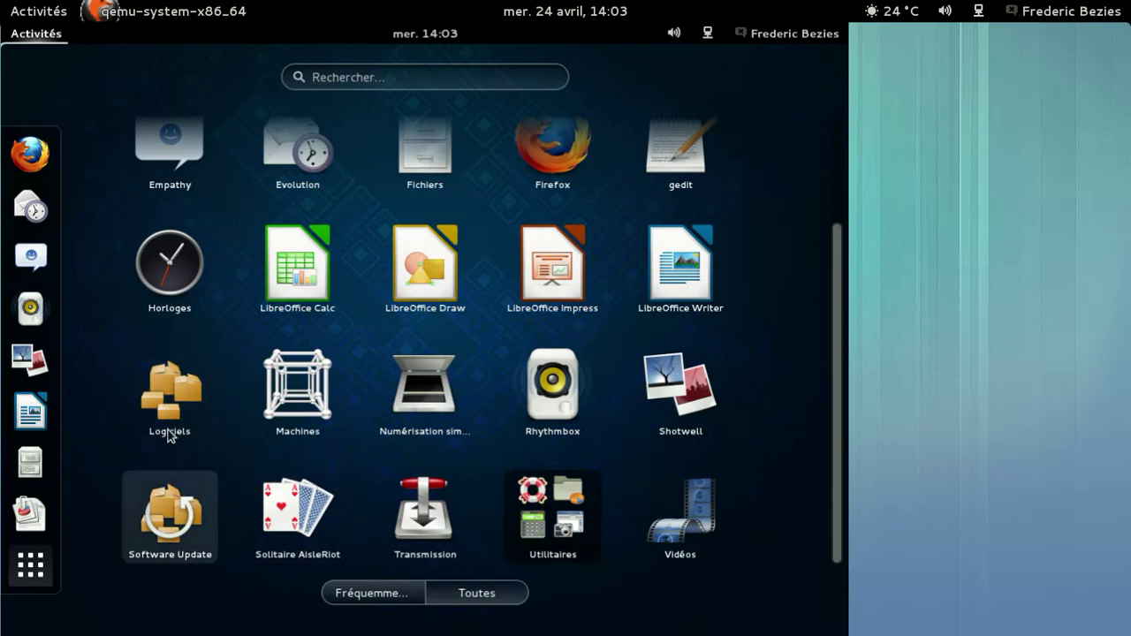
{"action": "left_click", "coordinate": [170, 393]}
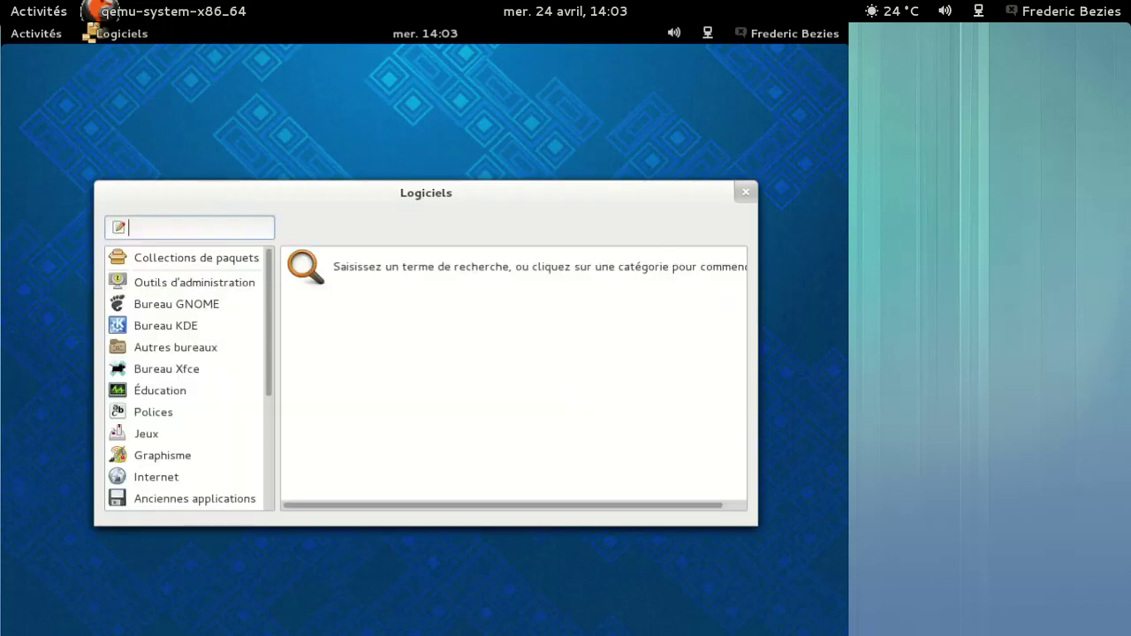
Step: Check the version of Logiciels in its about information and close the application
{"action": "left_click", "coordinate": [122, 33]}
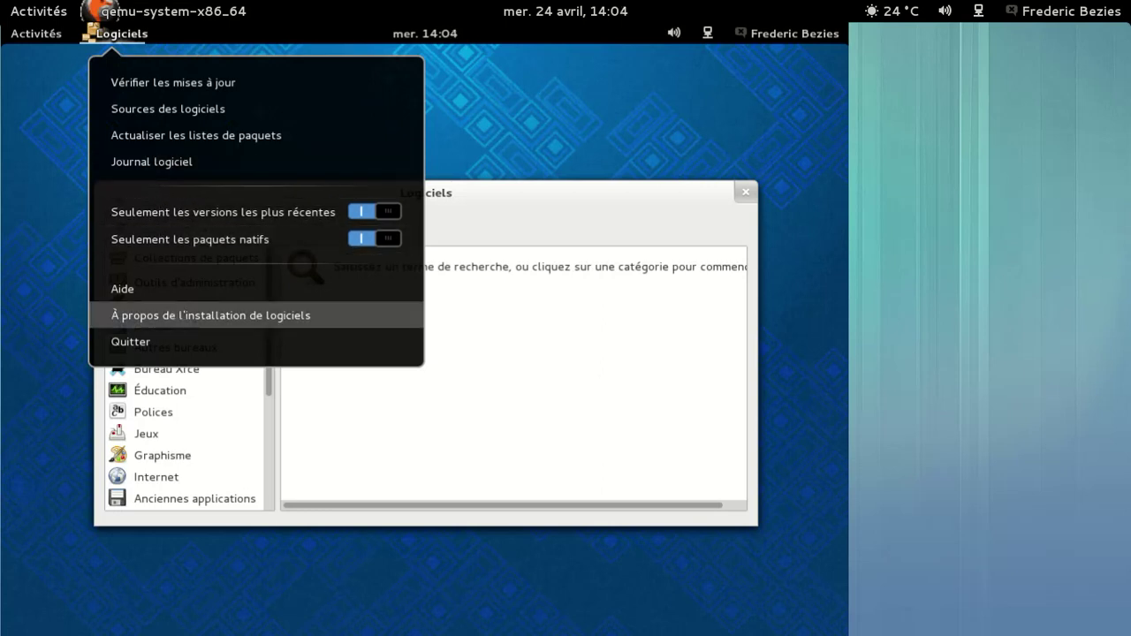
{"action": "left_click", "coordinate": [180, 315]}
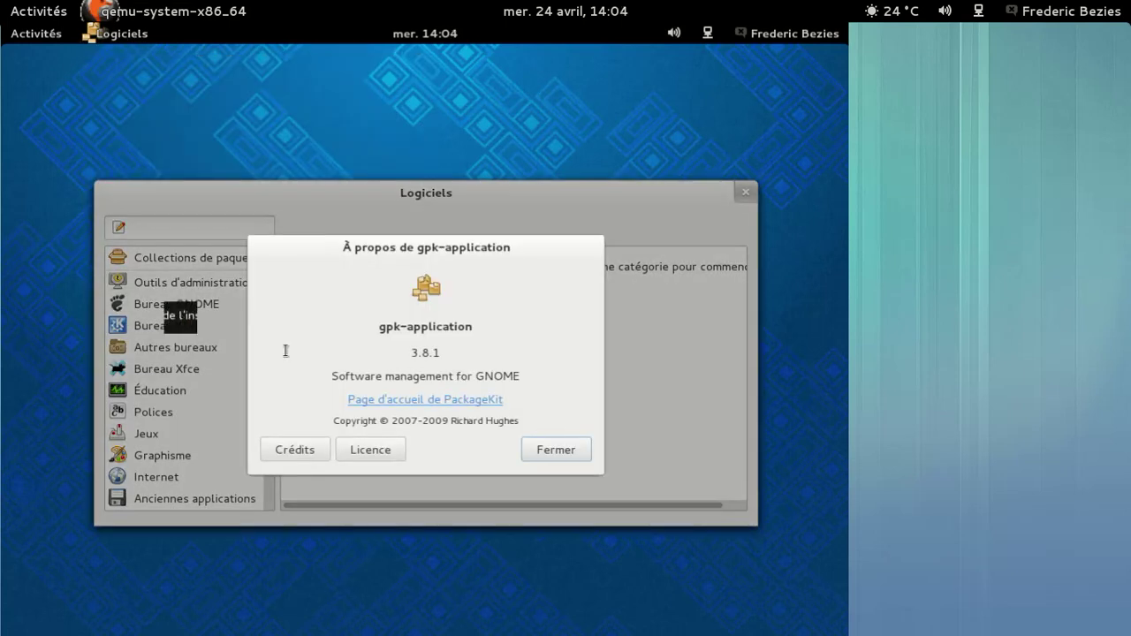
{"action": "left_click", "coordinate": [555, 449]}
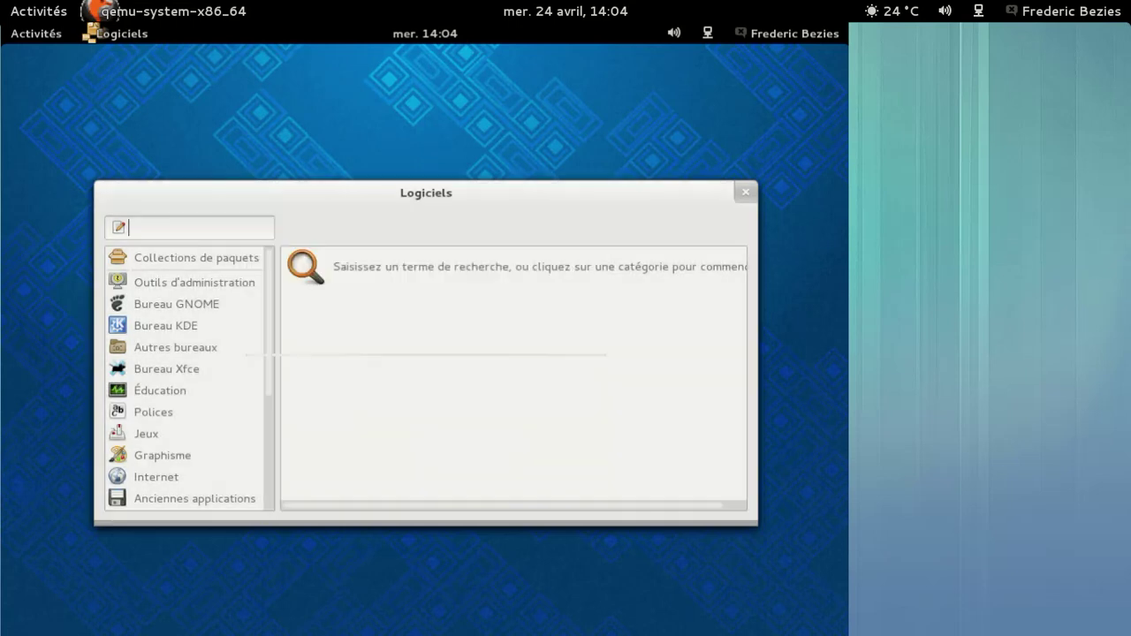
{"action": "left_click", "coordinate": [745, 192]}
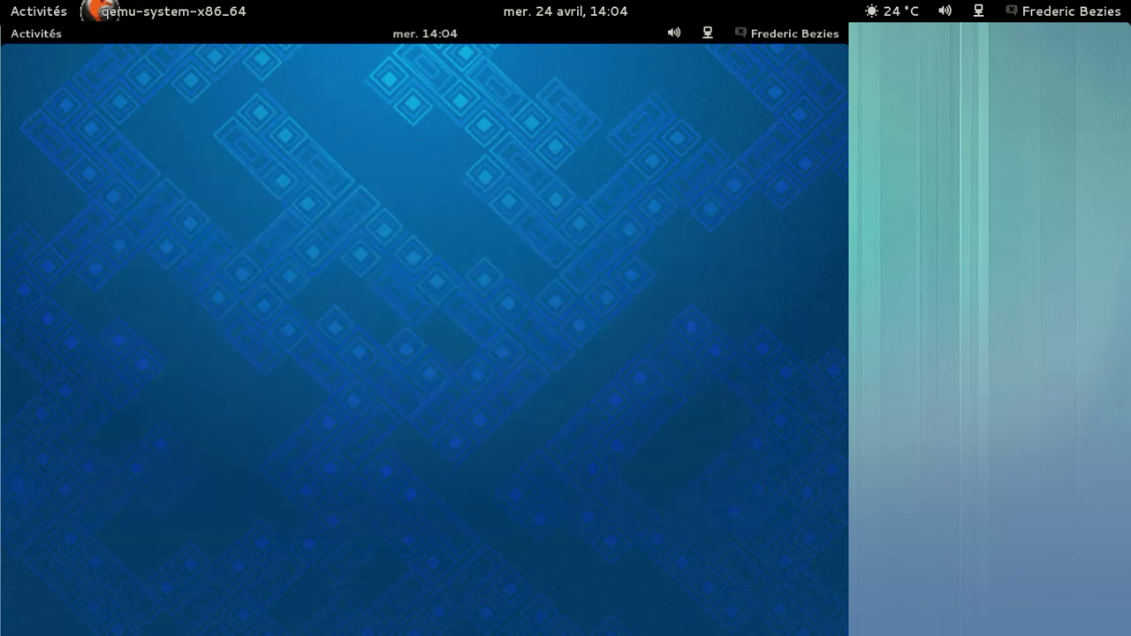
Step: Open the system settings and Horloges from the calendar, leaving only the Horloges window open
{"action": "left_click", "coordinate": [769, 37]}
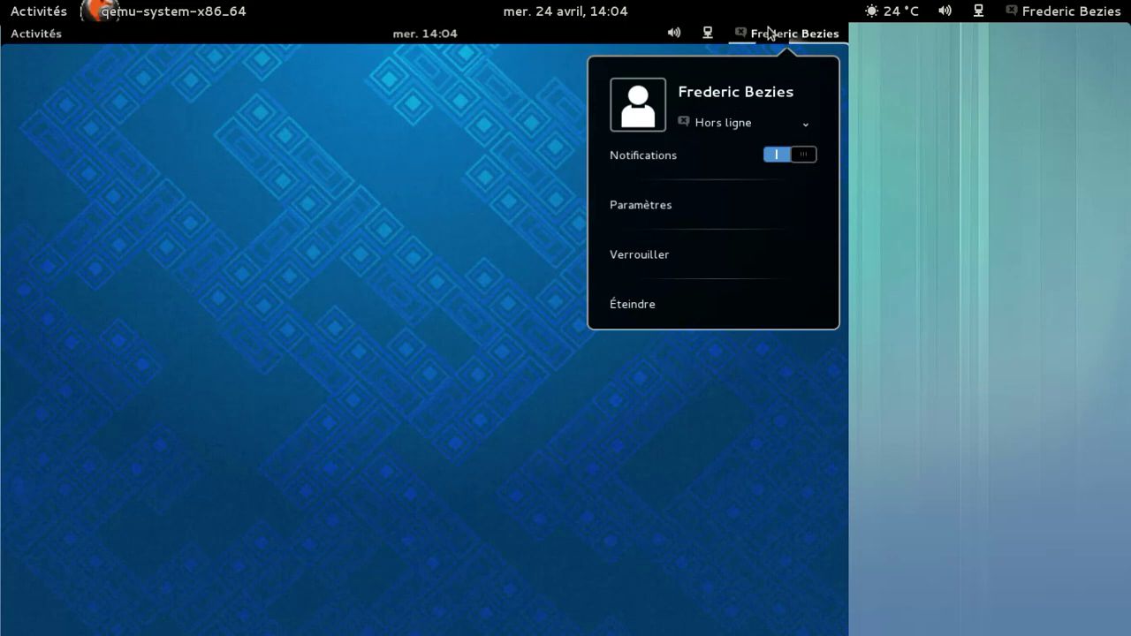
{"action": "left_click", "coordinate": [676, 202]}
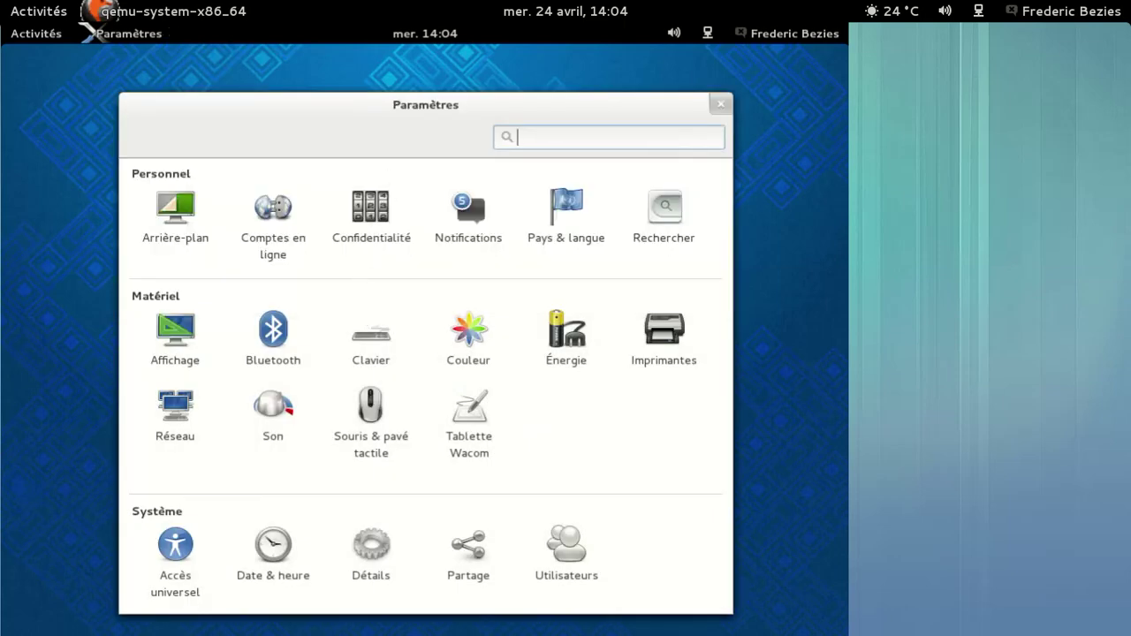
{"action": "left_click", "coordinate": [405, 33]}
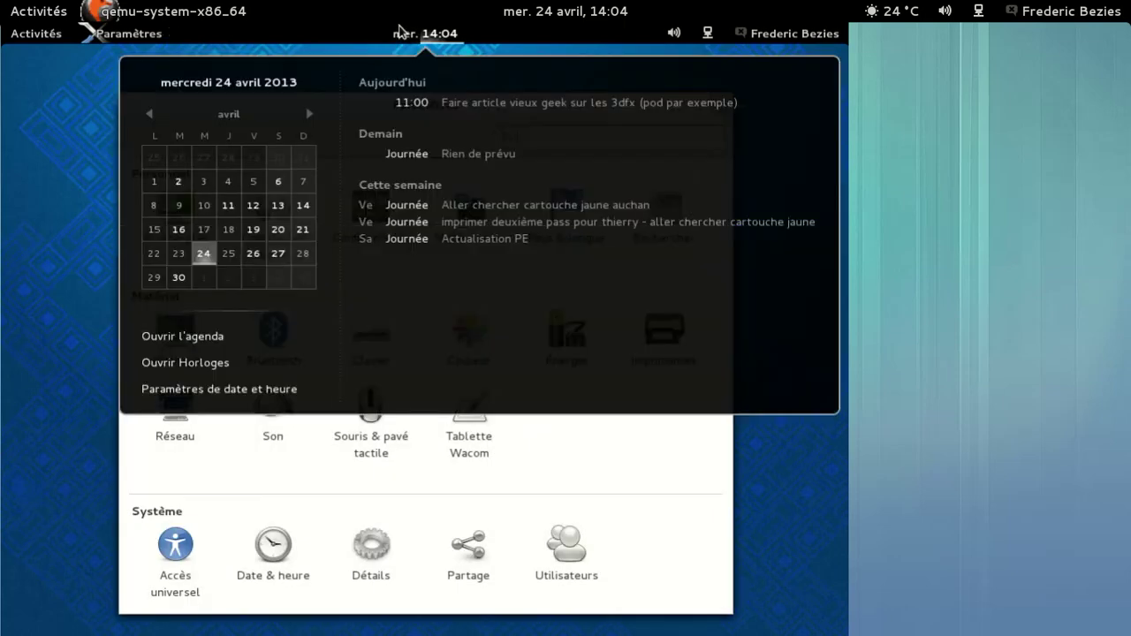
{"action": "left_click", "coordinate": [185, 362]}
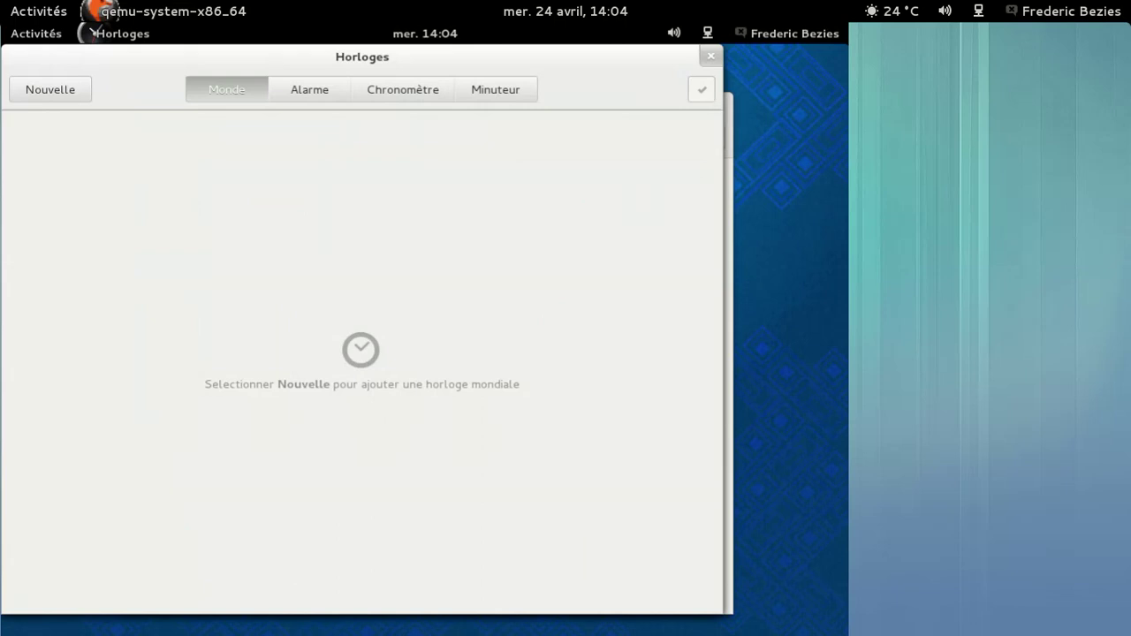
{"action": "key", "text": "alt+Tab"}
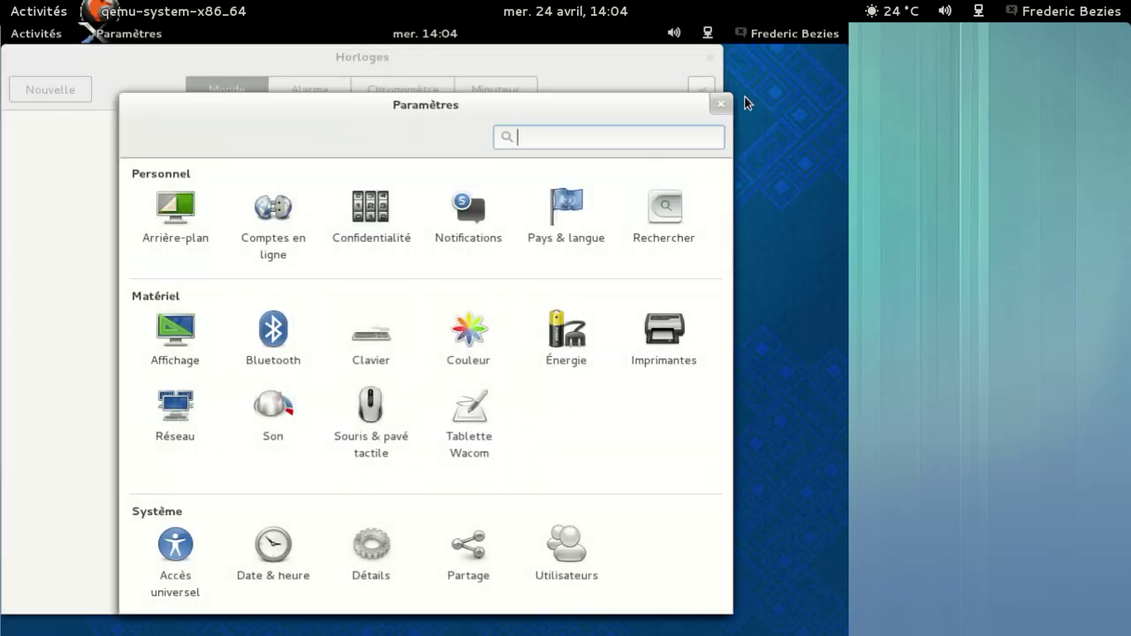
{"action": "left_click", "coordinate": [721, 104]}
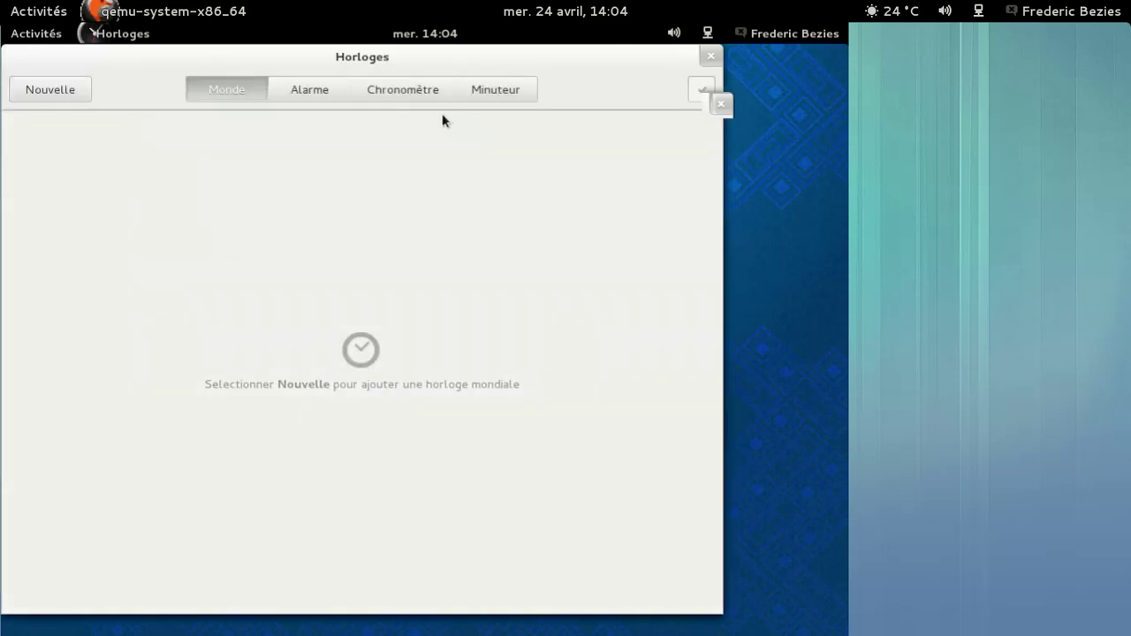
Step: Add a world clock for Paris (Paris-Le Bourget Airport), France
{"action": "left_click", "coordinate": [77, 90]}
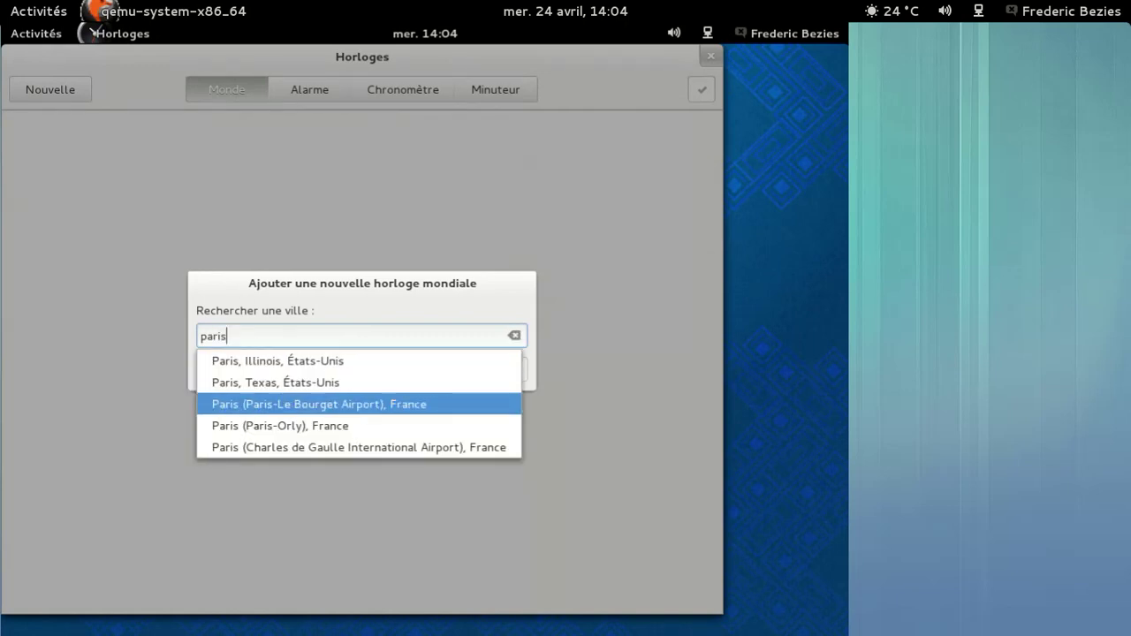
{"action": "left_click", "coordinate": [274, 404]}
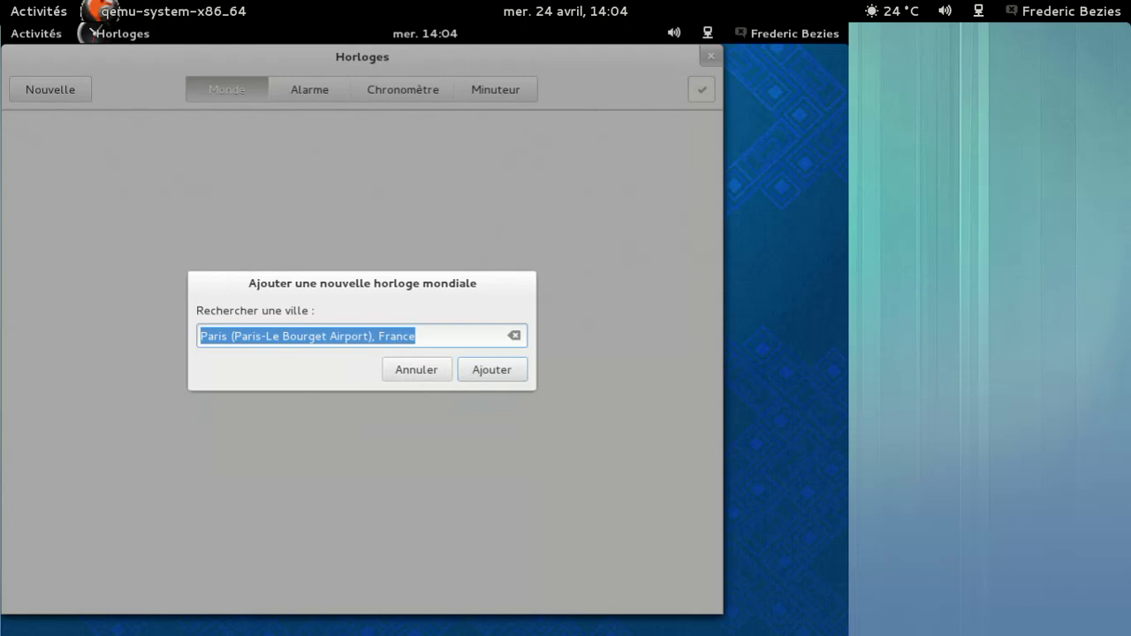
{"action": "left_click", "coordinate": [493, 370]}
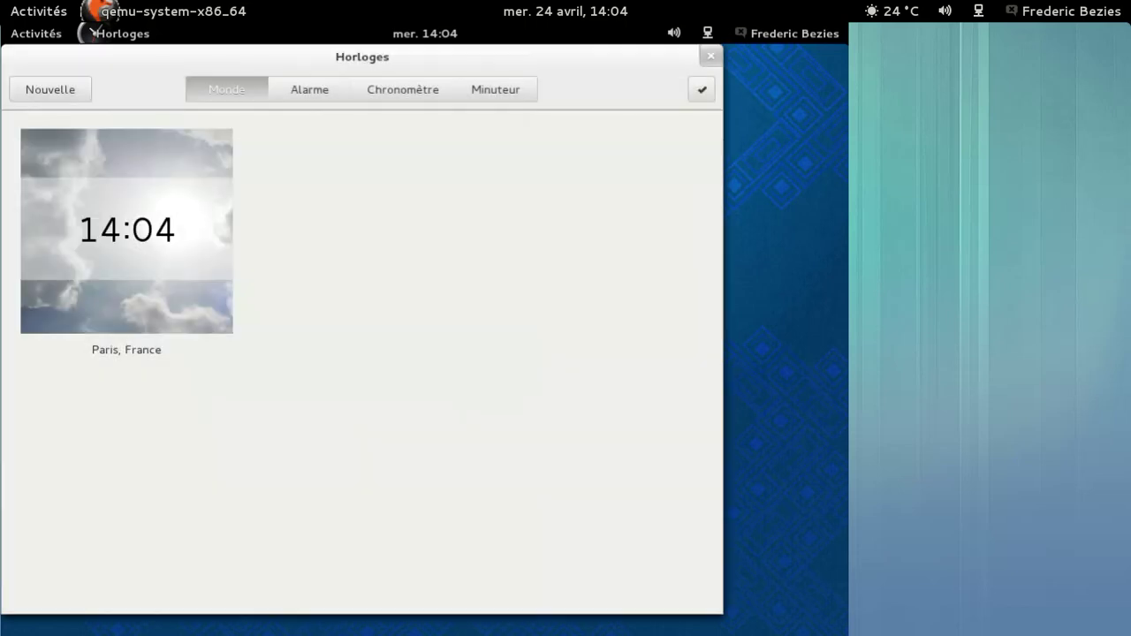
Step: Add a world clock for Londres (Heathrow Airport), Est et Sud-Est de l'Angleterre, Royaume-Uni
{"action": "left_click", "coordinate": [63, 91]}
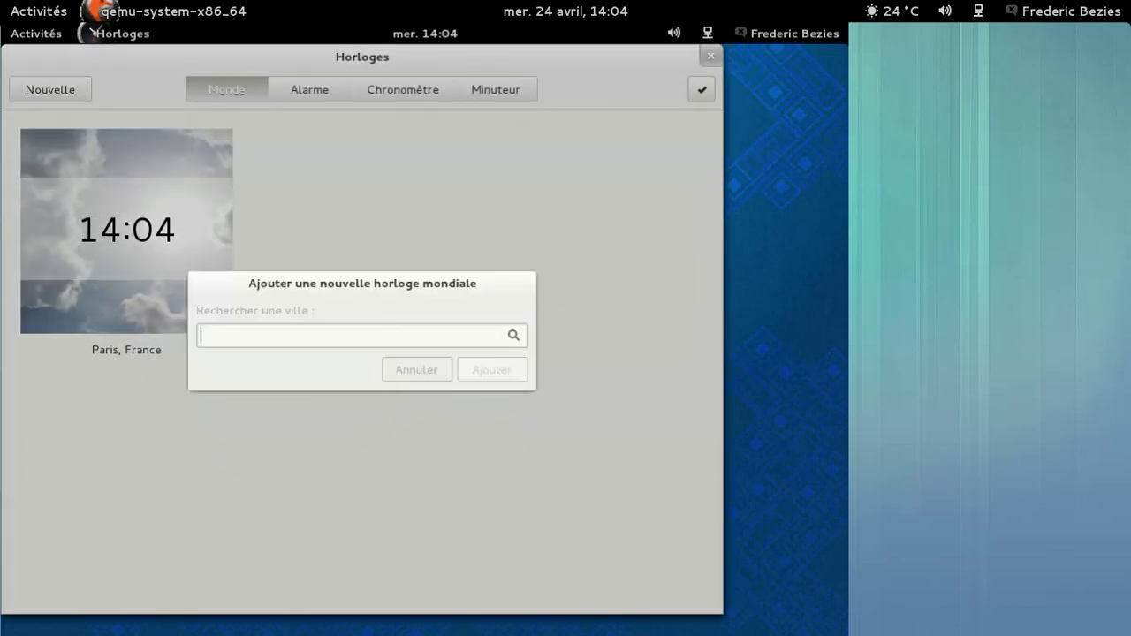
{"action": "type", "text": "Lond"}
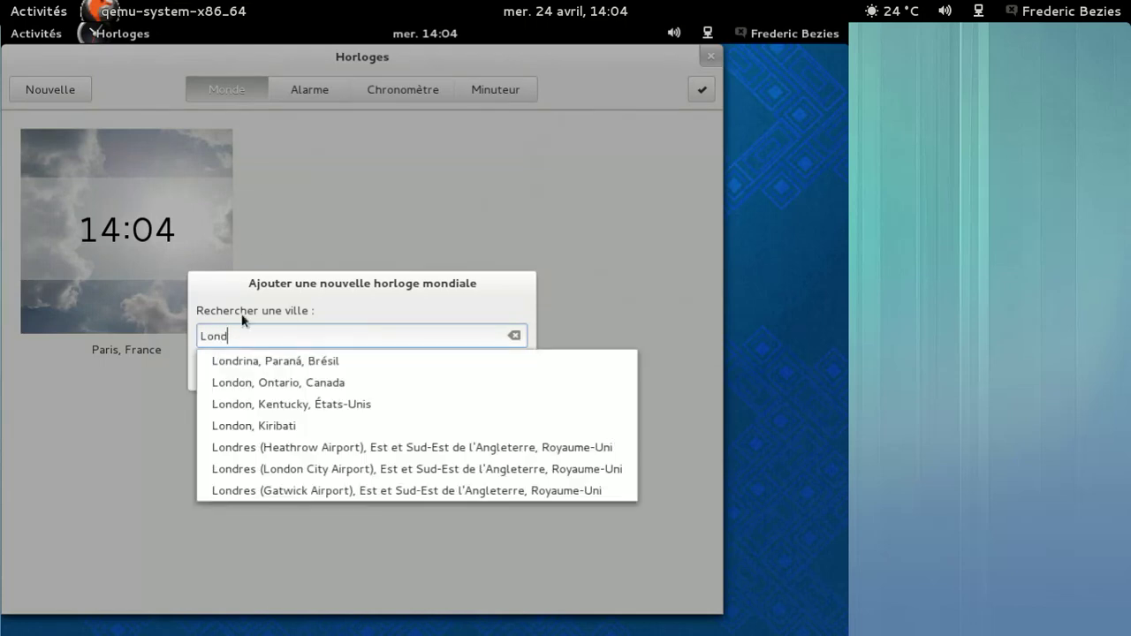
{"action": "key", "text": "Down"}
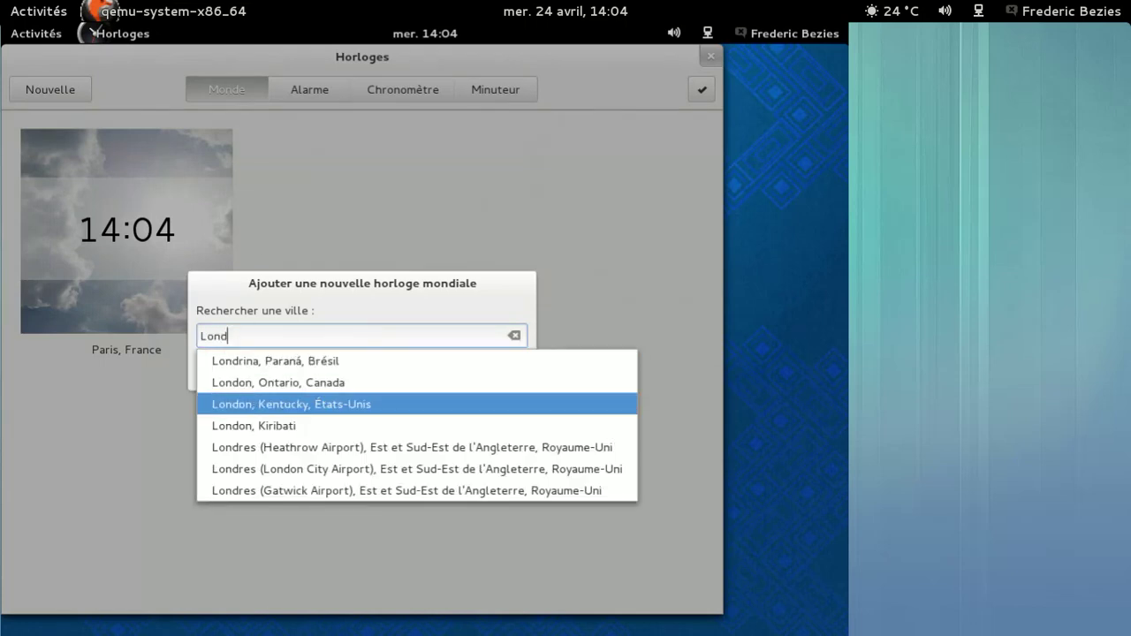
{"action": "left_click", "coordinate": [283, 448]}
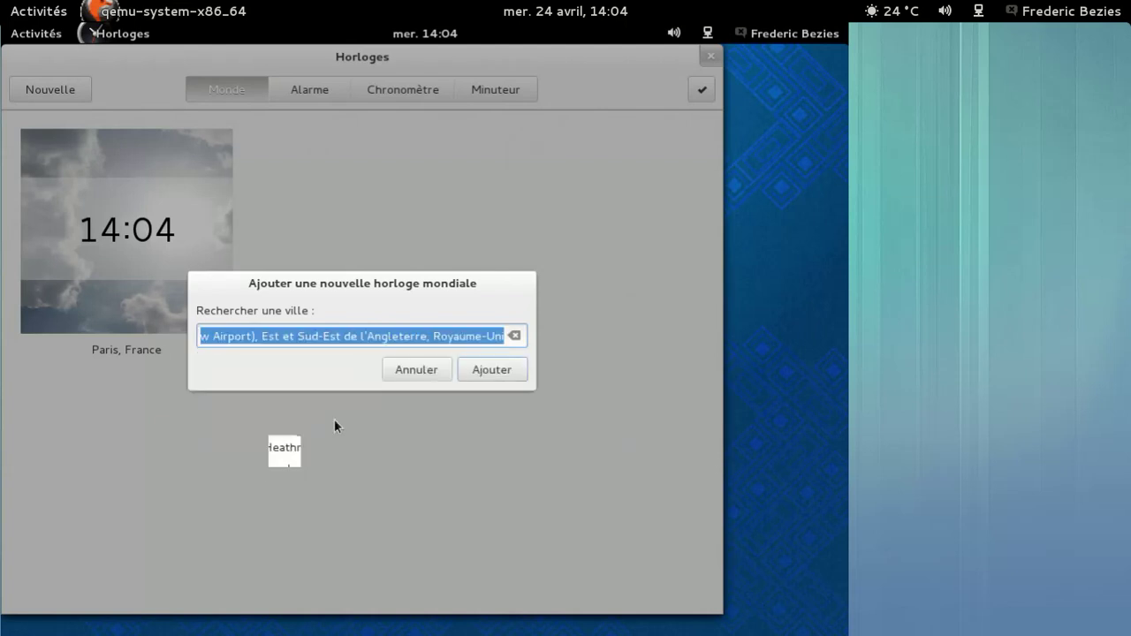
{"action": "left_click", "coordinate": [484, 371]}
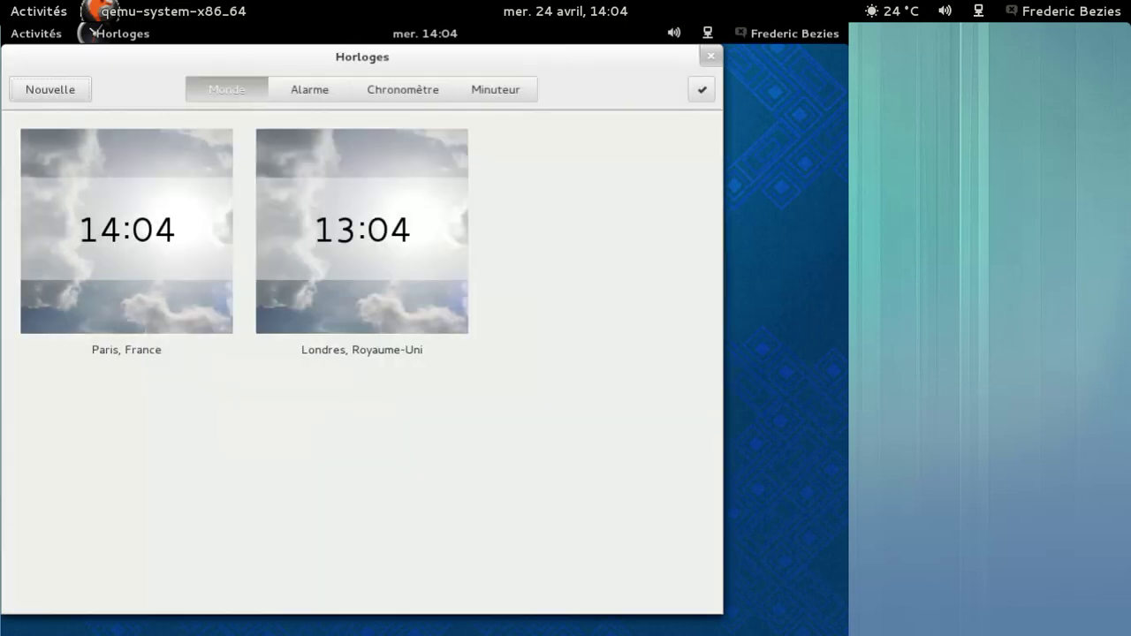
Step: Search for "mountain" and add a world clock for Mountain View, Californie, États-Unis
{"action": "left_click", "coordinate": [44, 89]}
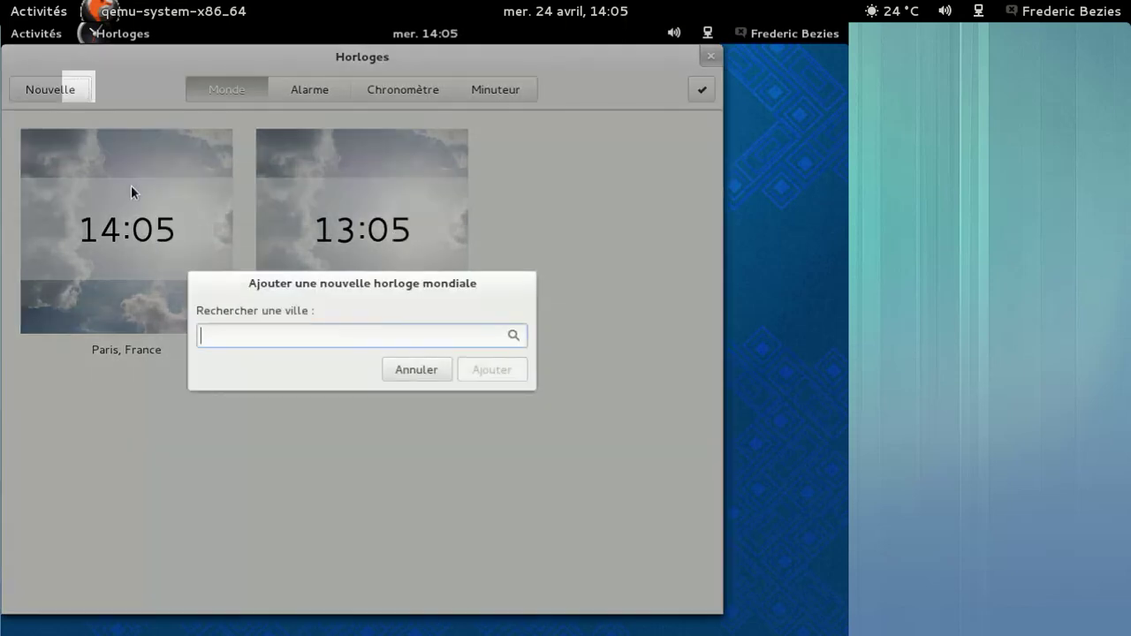
{"action": "type", "text": "mount"}
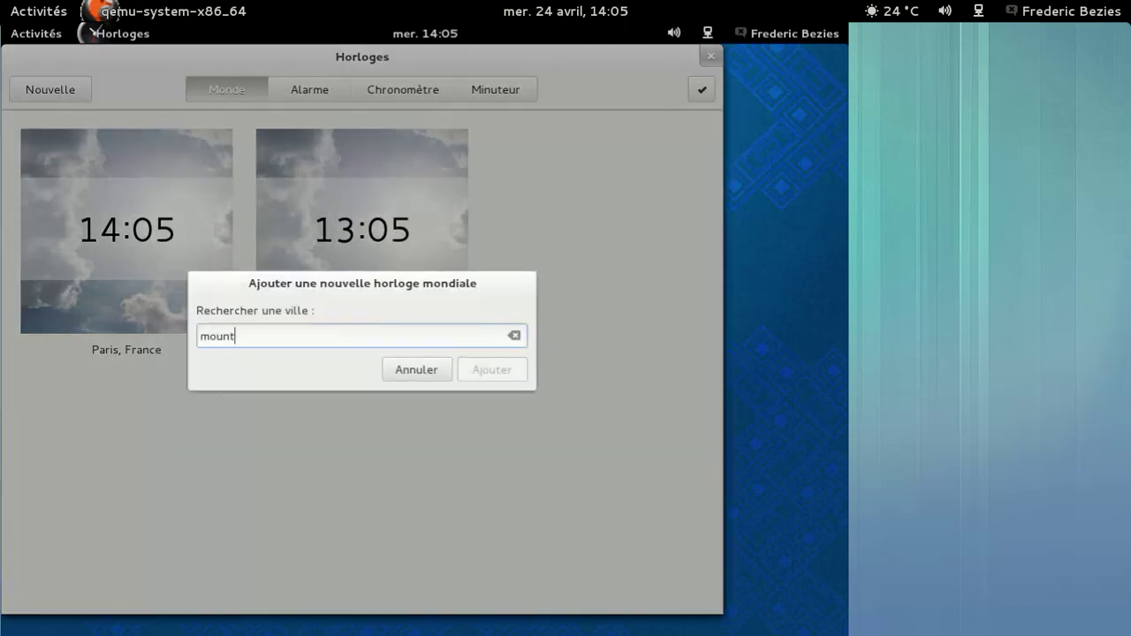
{"action": "key", "text": "Down"}
{"action": "key", "text": "Down"}
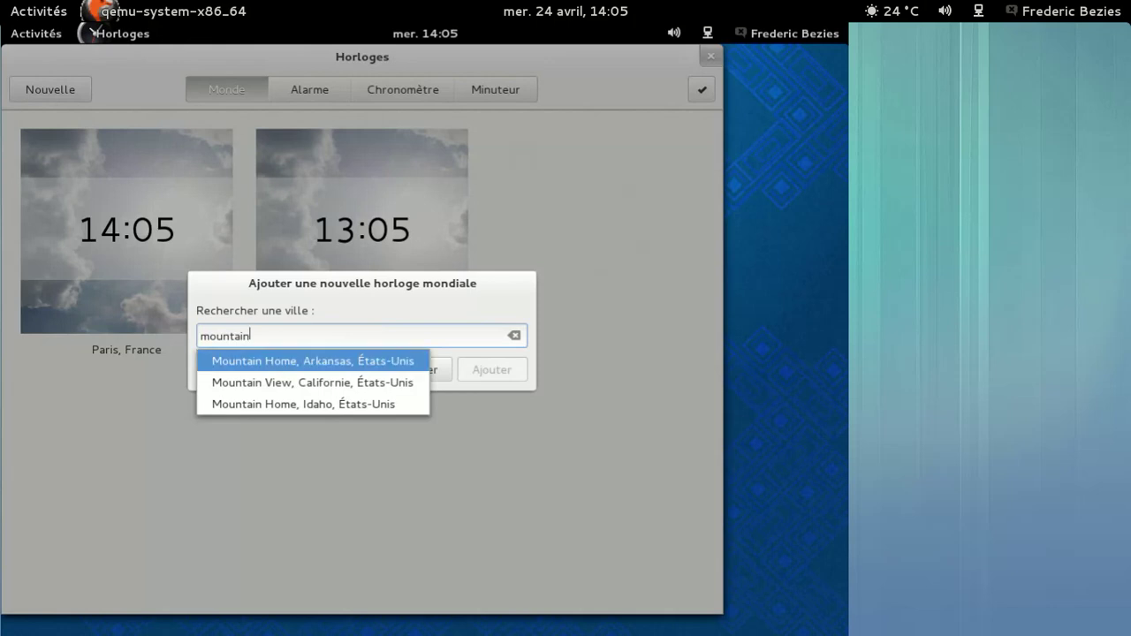
{"action": "key", "text": "Return"}
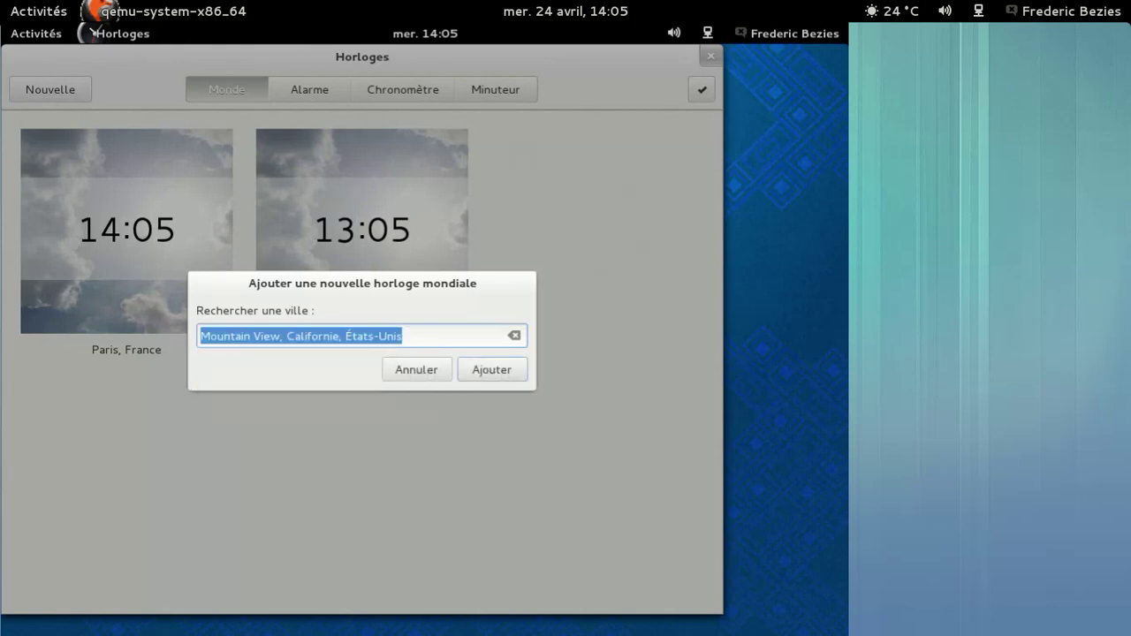
{"action": "left_click", "coordinate": [495, 373]}
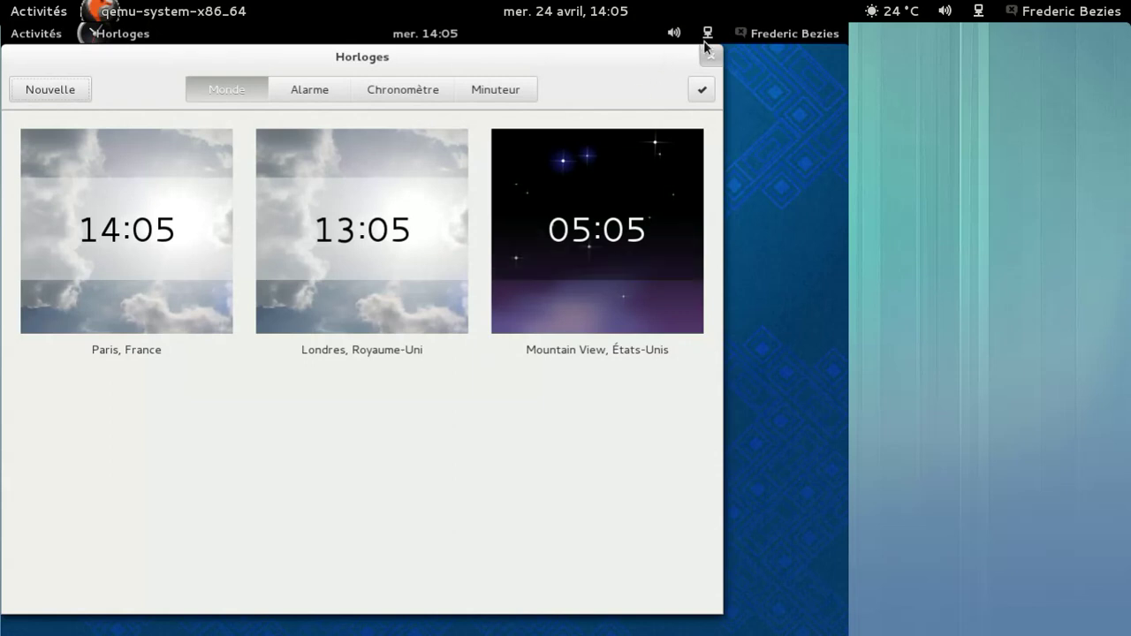
Step: Look through the Minuteur, Chronomètre and Alarme views of Horloges and close the application
{"action": "left_click", "coordinate": [522, 91]}
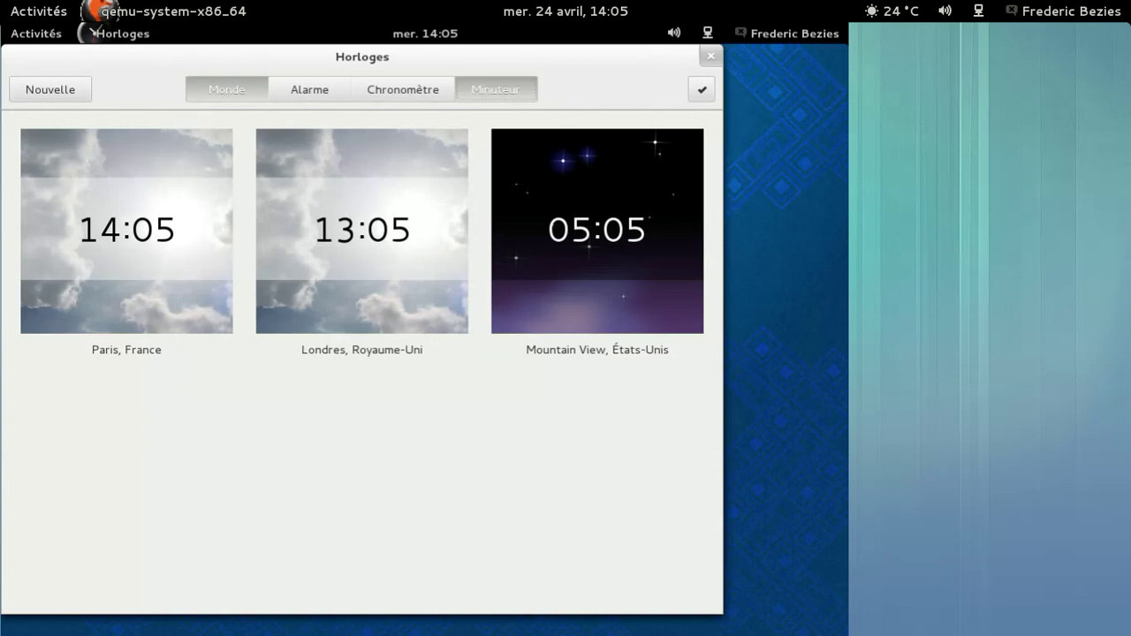
{"action": "left_click", "coordinate": [398, 91]}
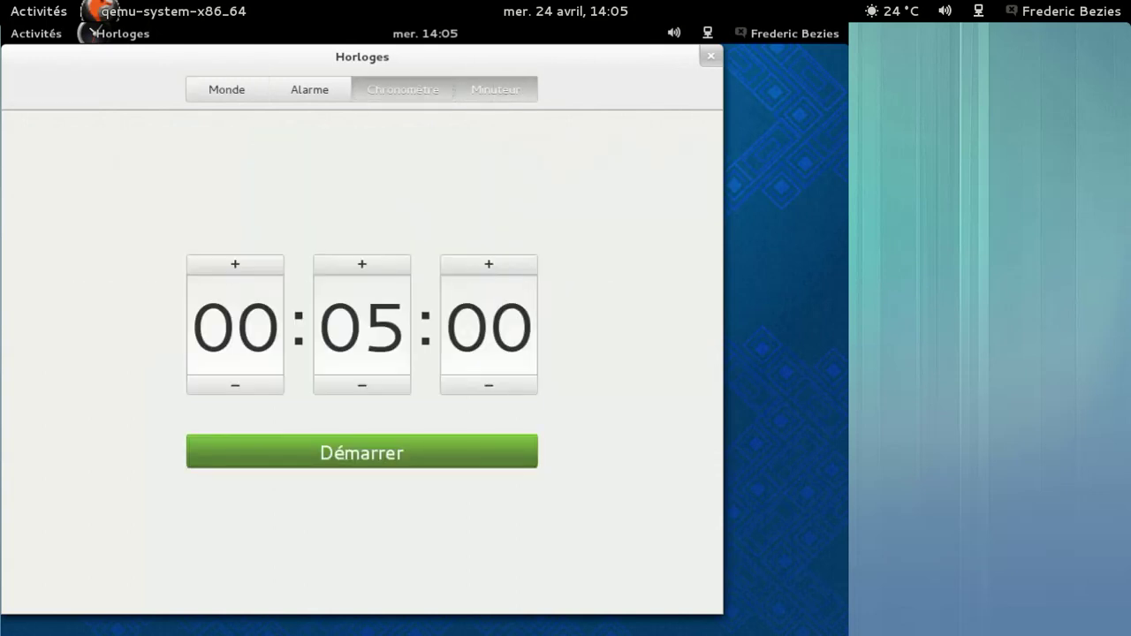
{"action": "left_click", "coordinate": [310, 89]}
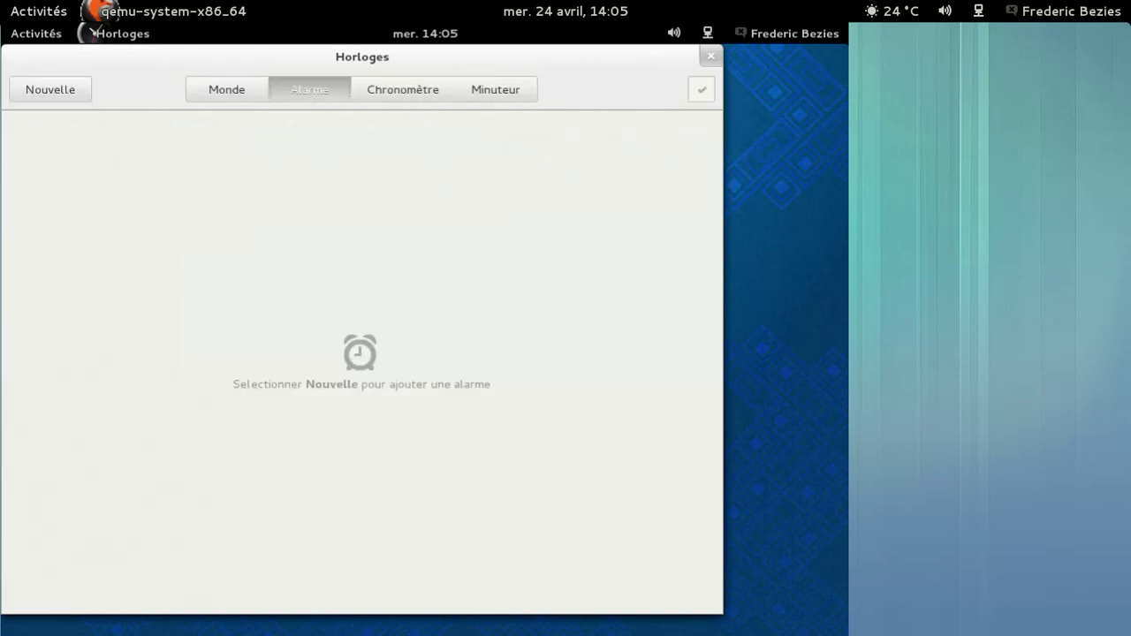
{"action": "left_click", "coordinate": [708, 55]}
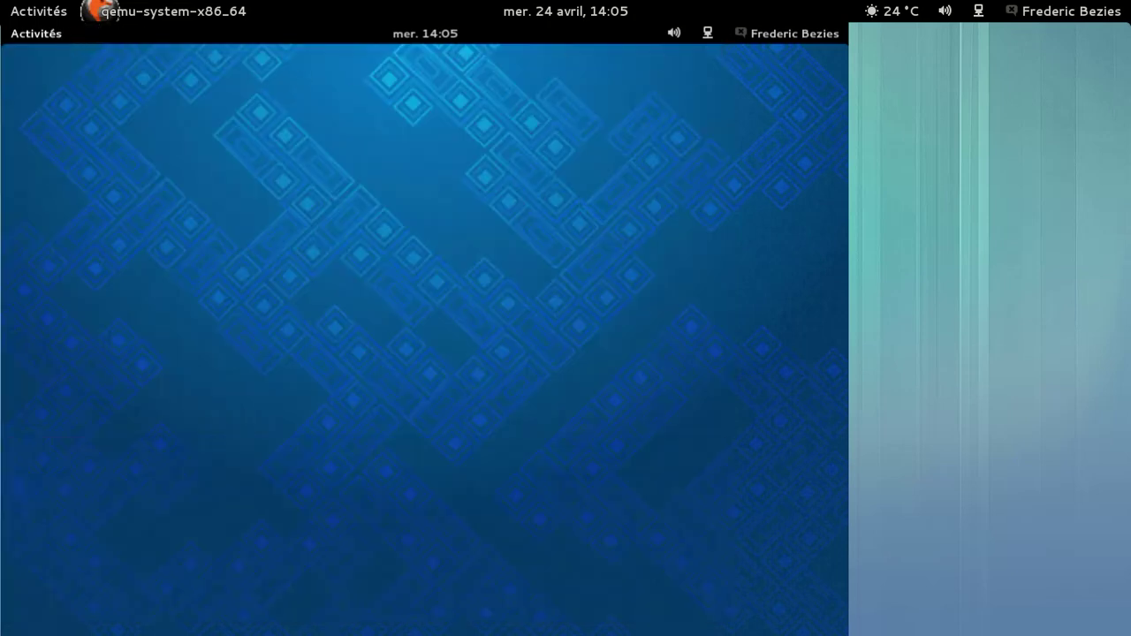
Step: Switch to the Machines application from the full list of installed applications
{"action": "left_click", "coordinate": [36, 33]}
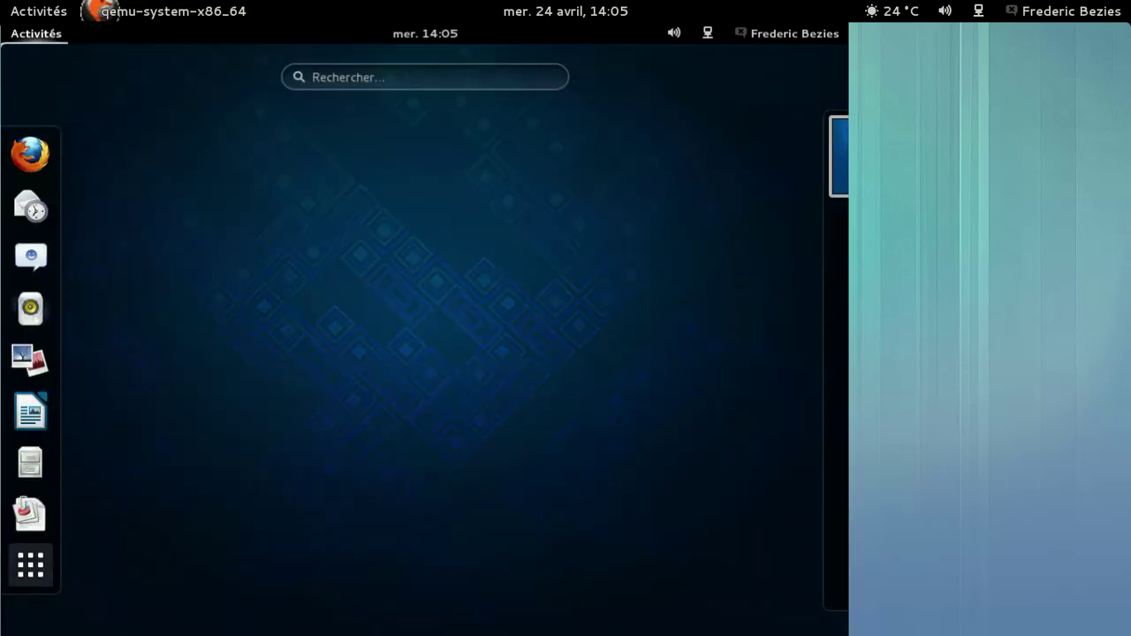
{"action": "left_click", "coordinate": [31, 566]}
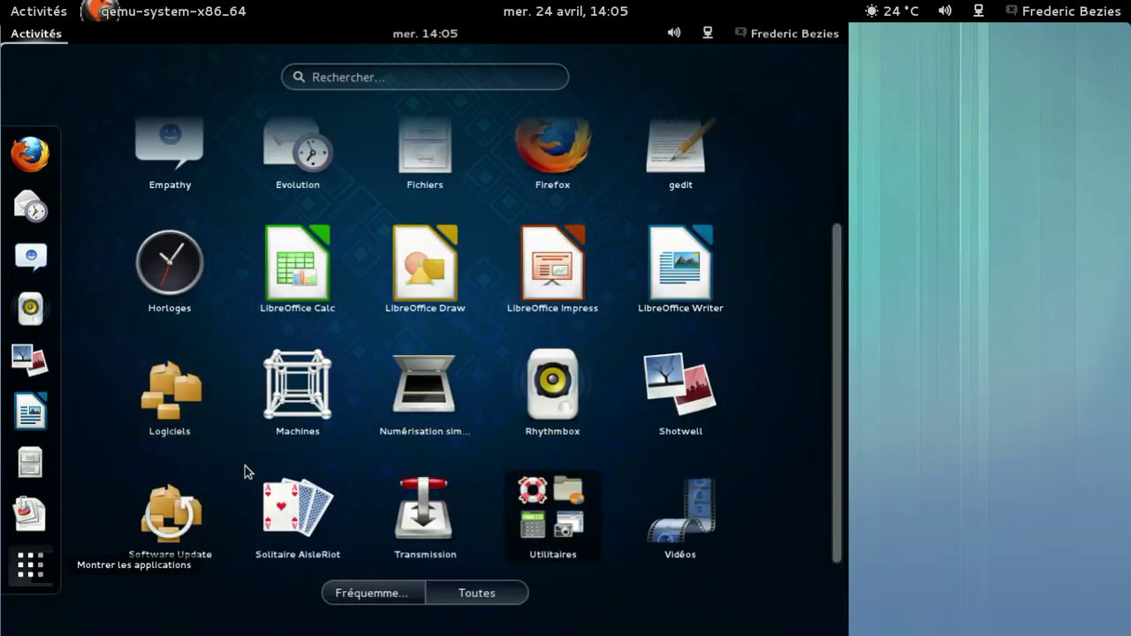
{"action": "left_click", "coordinate": [316, 395]}
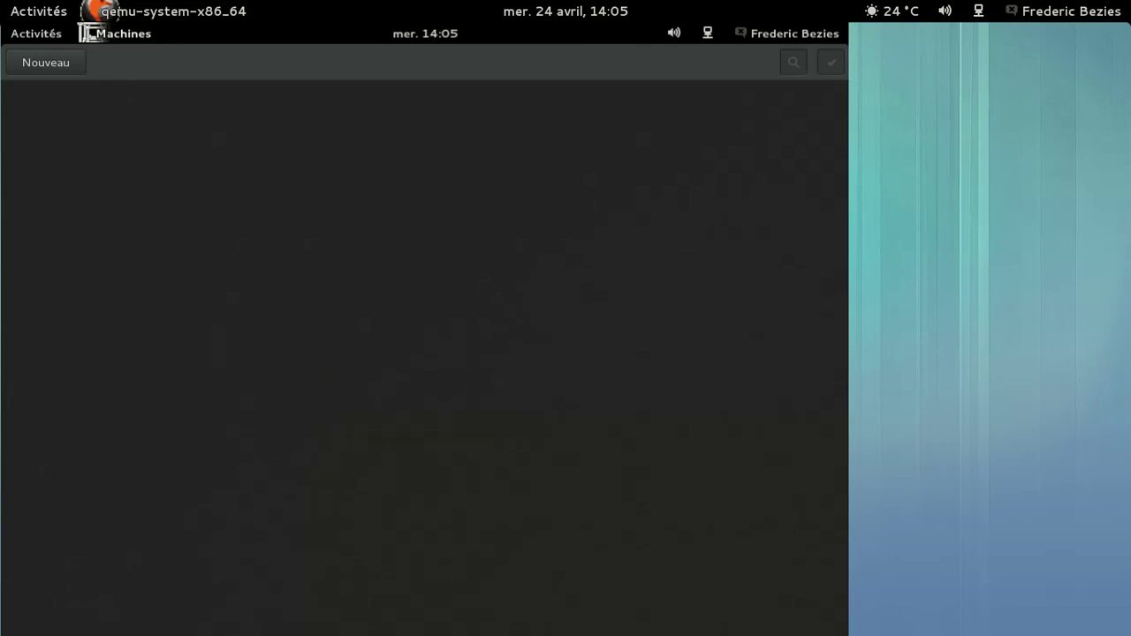
Step: Check the version information of Machines, then view the introduction of the machine creation assistant and cancel it
{"action": "left_click", "coordinate": [122, 34]}
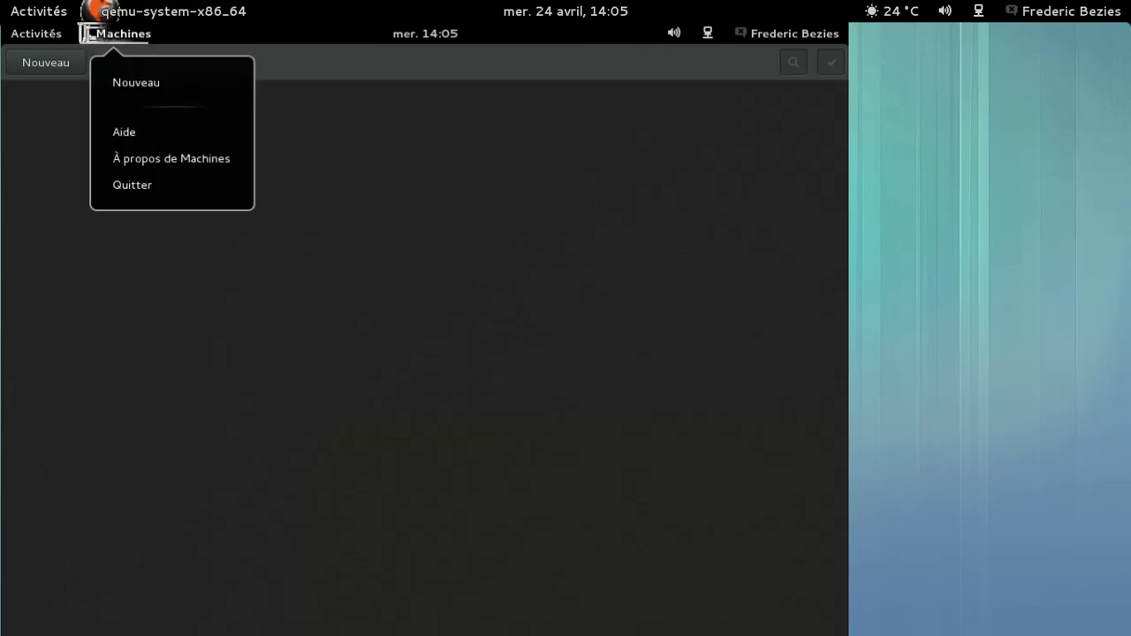
{"action": "left_click", "coordinate": [171, 161]}
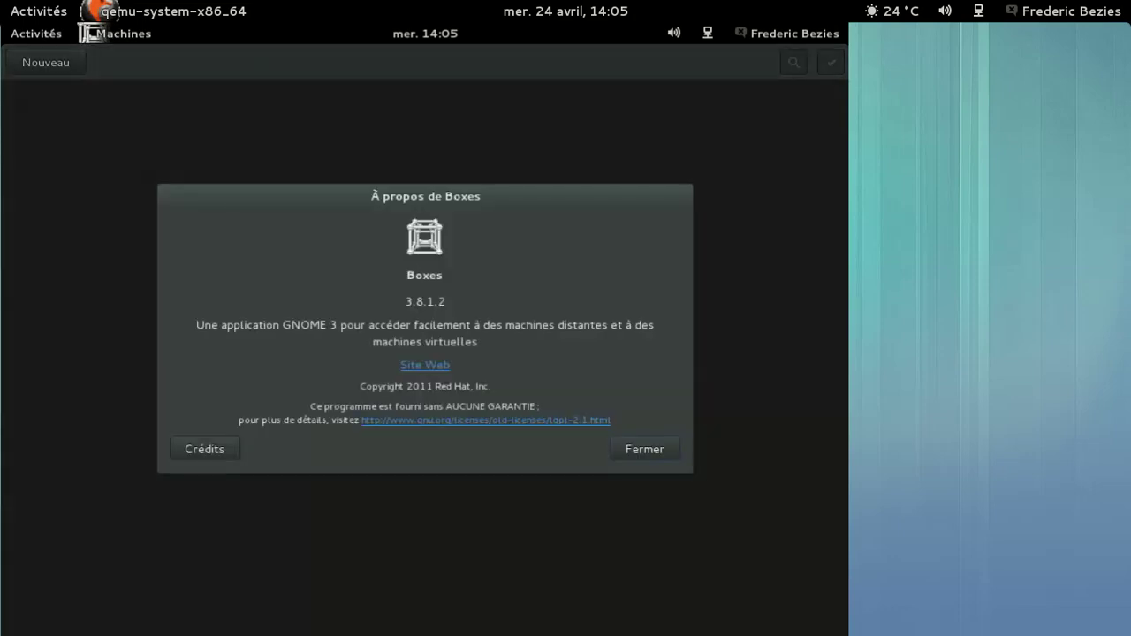
{"action": "left_click", "coordinate": [644, 449]}
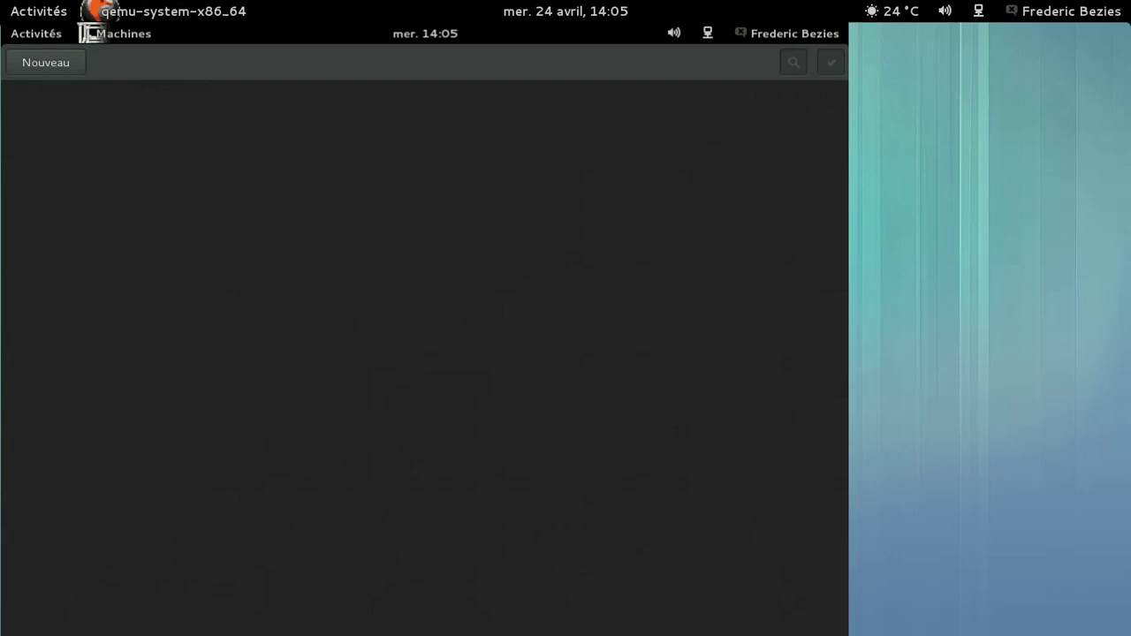
{"action": "left_click", "coordinate": [45, 62]}
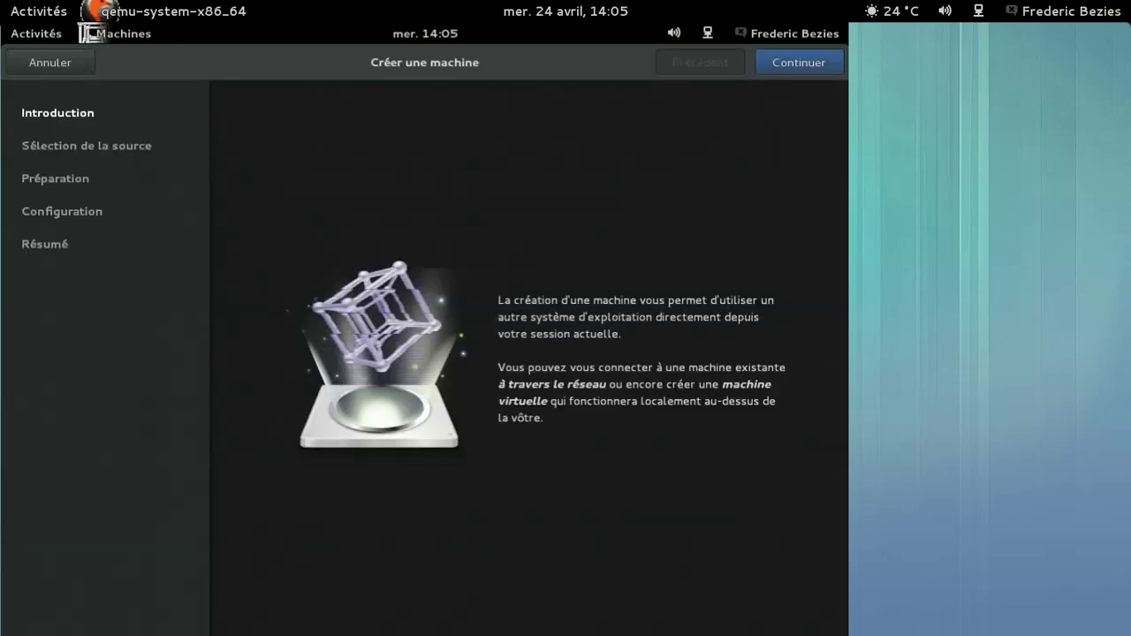
{"action": "left_click", "coordinate": [78, 65]}
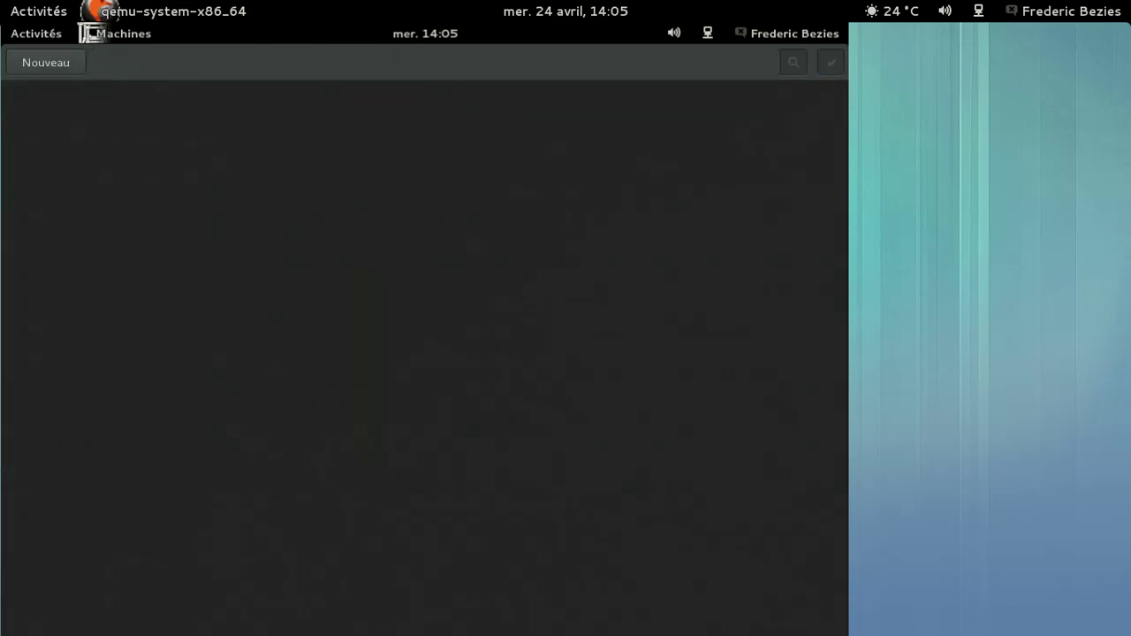
Step: Shut down the Fedora guest system from the user session and confirm the power-off
{"action": "left_click", "coordinate": [768, 35]}
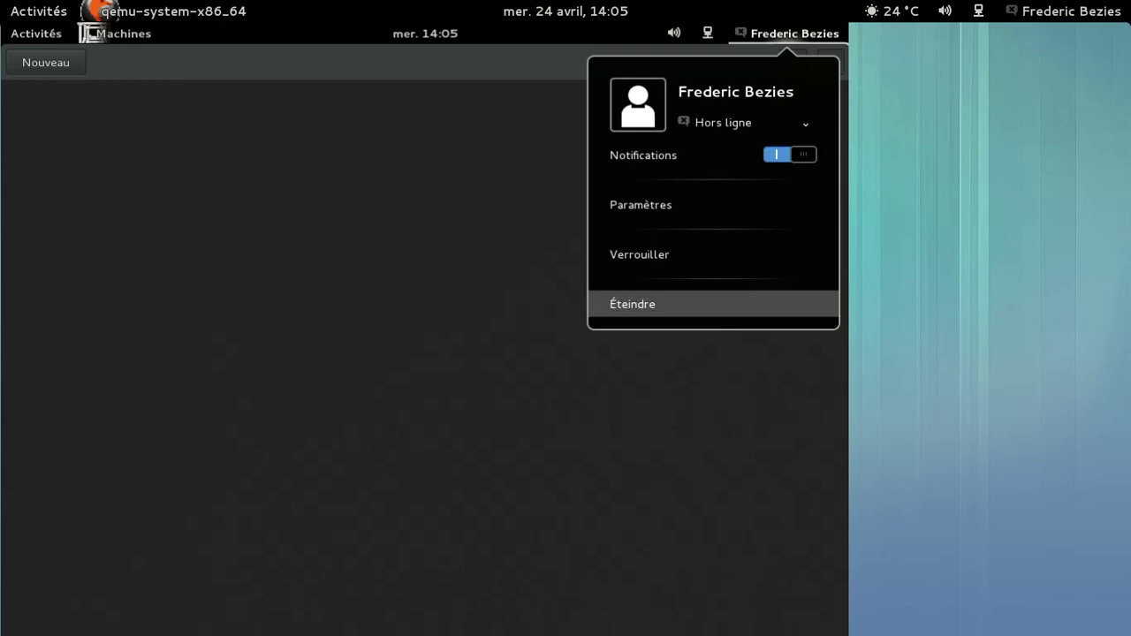
{"action": "left_click", "coordinate": [722, 304]}
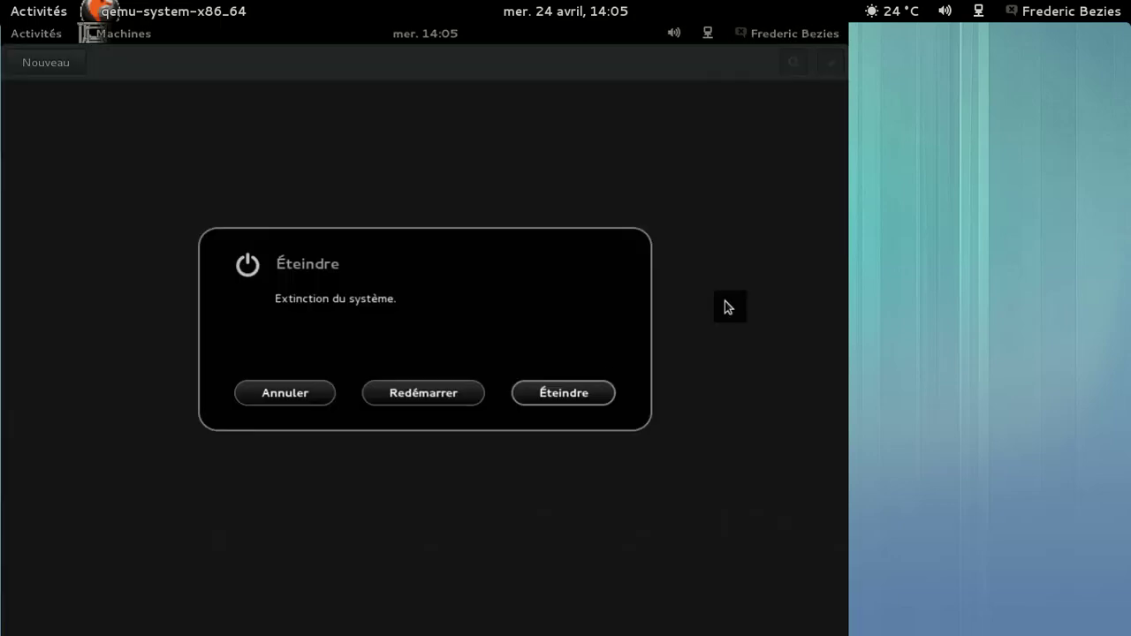
{"action": "left_click", "coordinate": [541, 398]}
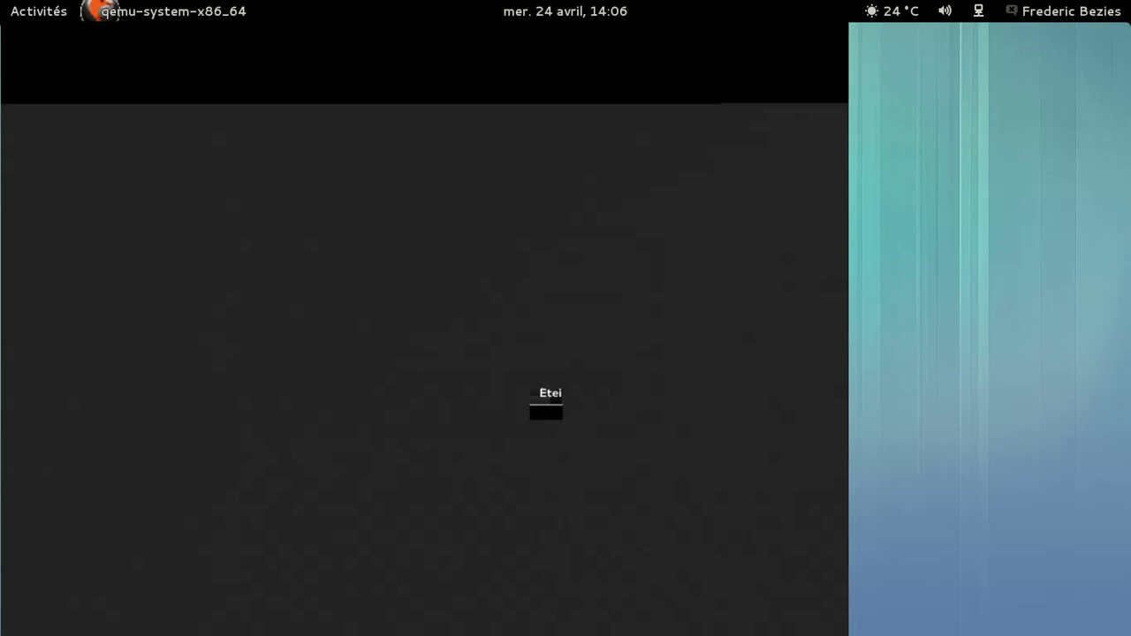